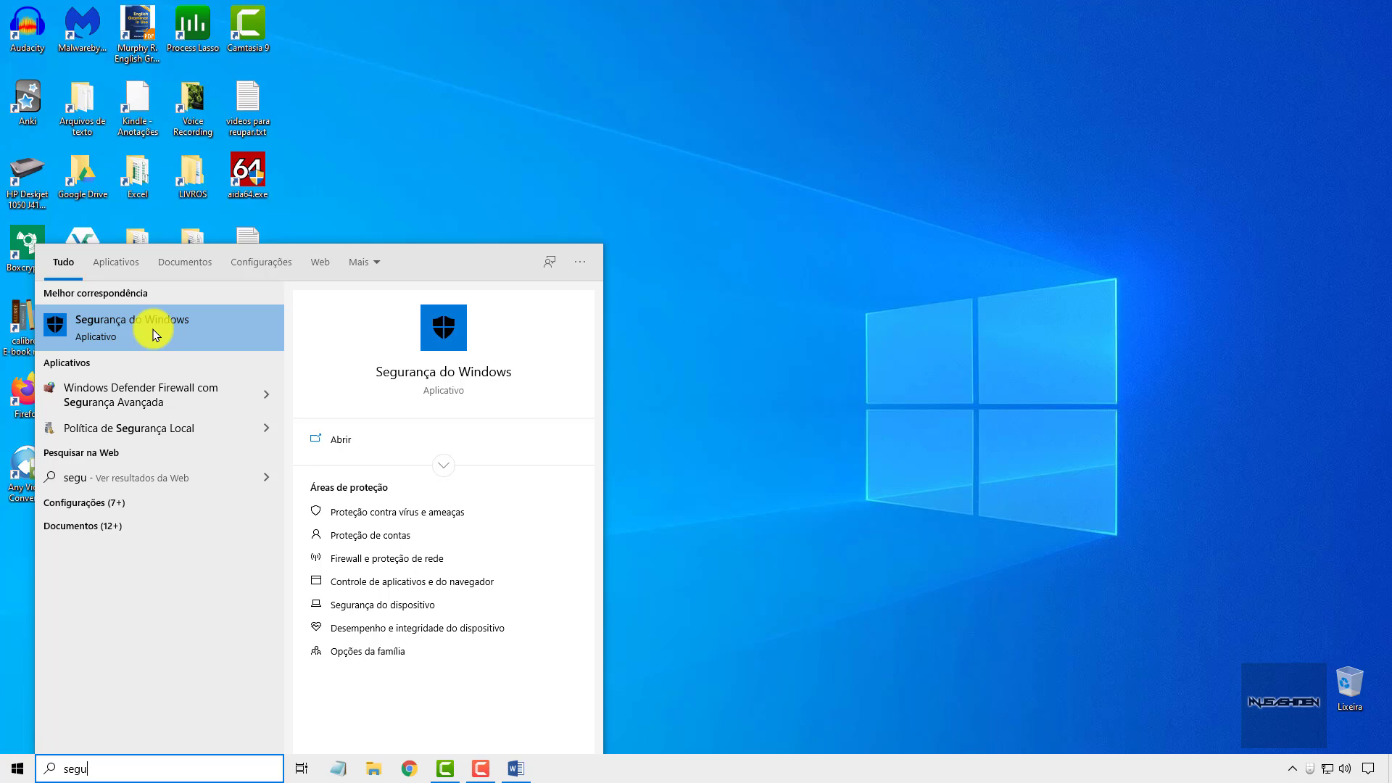
- Open Segurança do Windows and examine the SmartScreen settings in Controle de aplicativos e do navegador, closing it when done
left_click(182, 321)
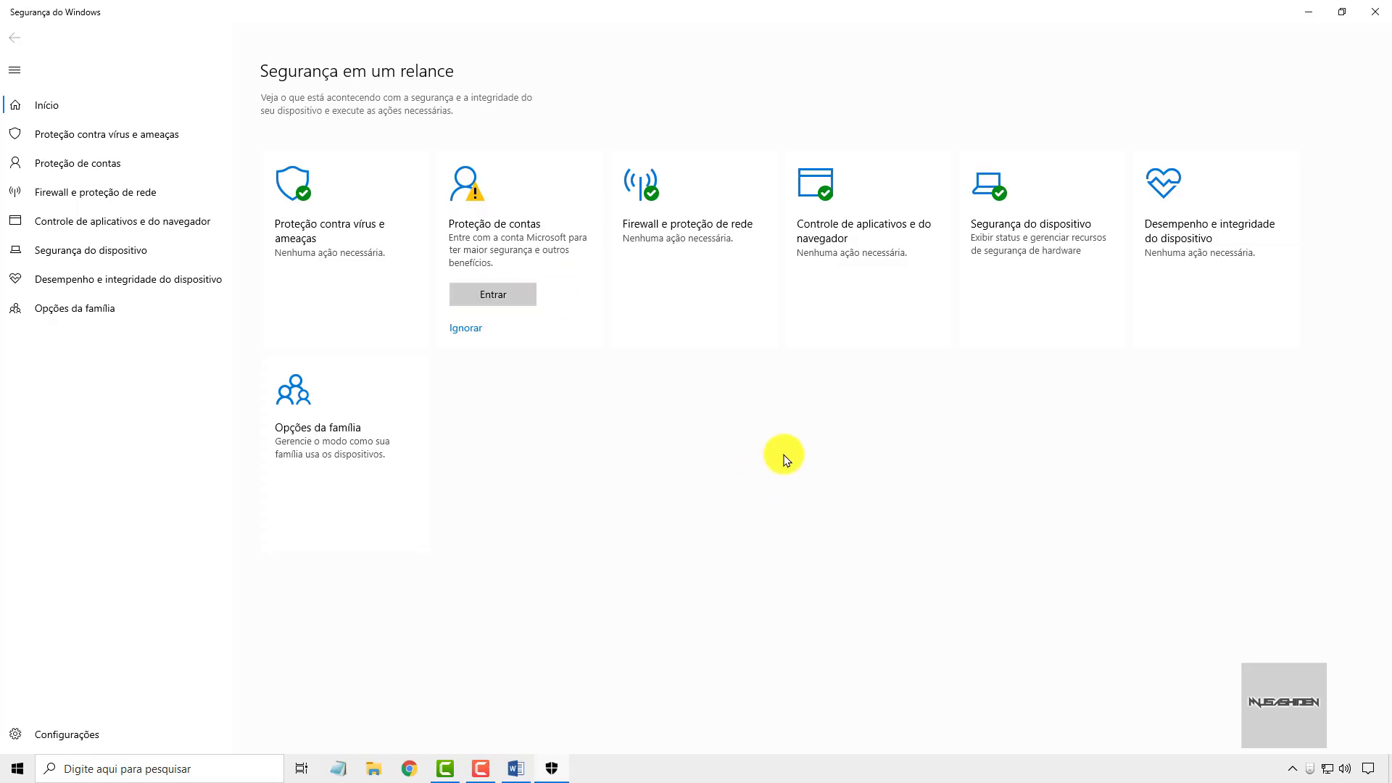
left_click(879, 246)
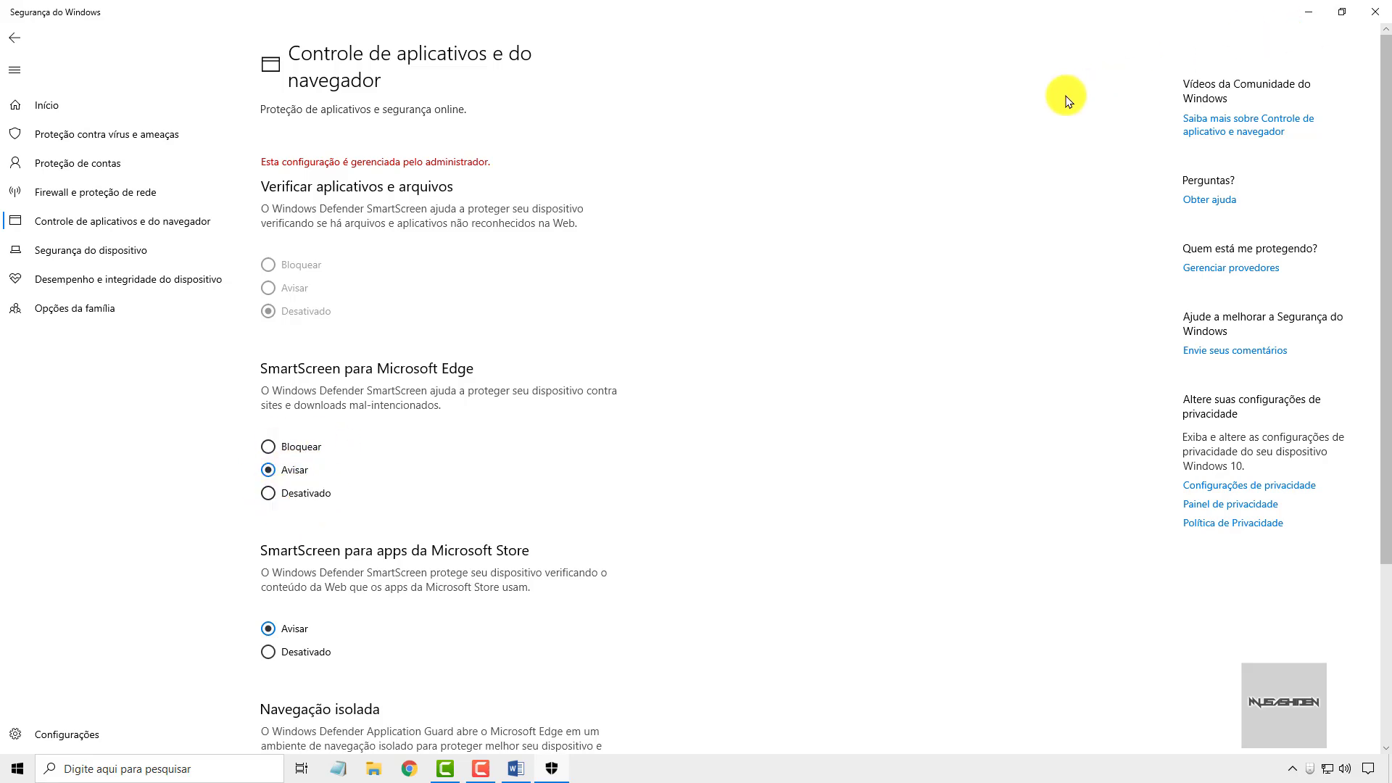
left_click(1375, 11)
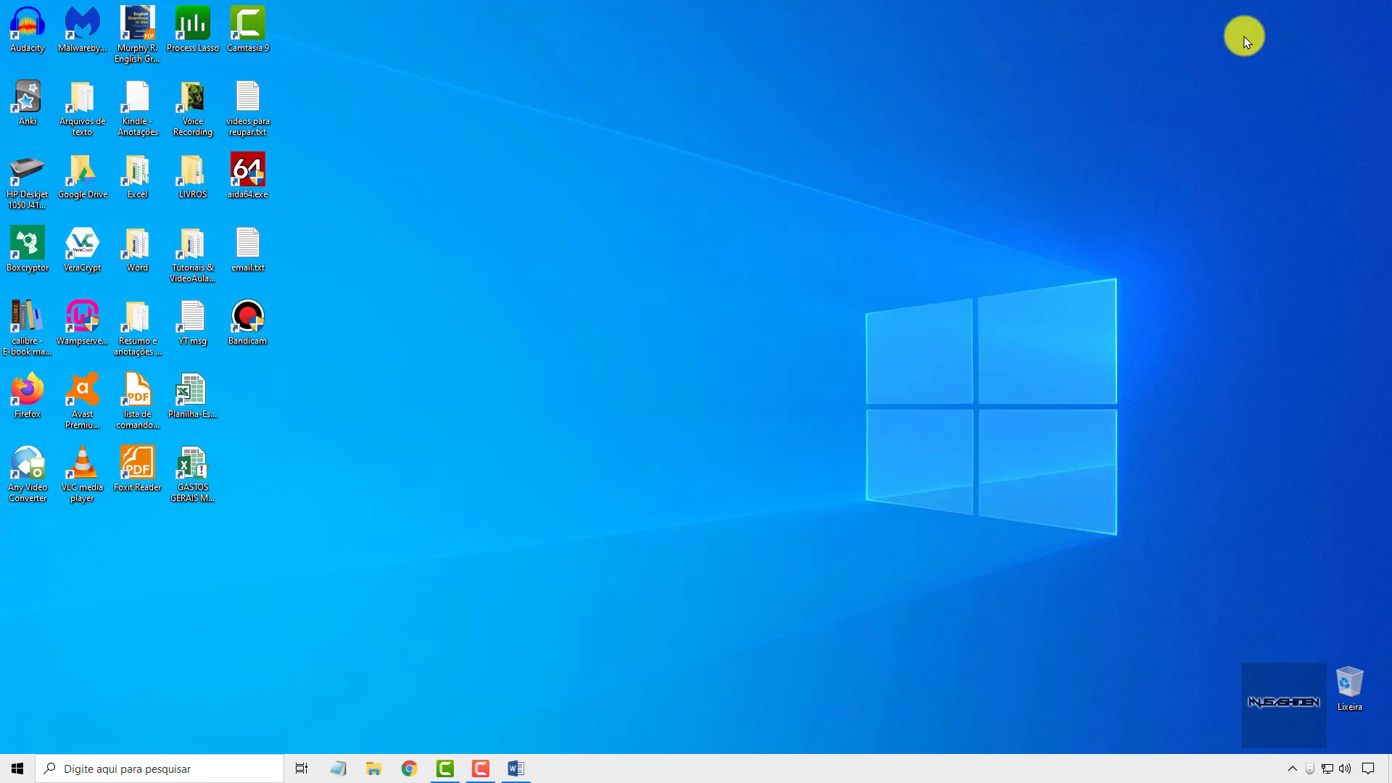
right_click(633, 187)
left_click(677, 231)
left_click(16, 769)
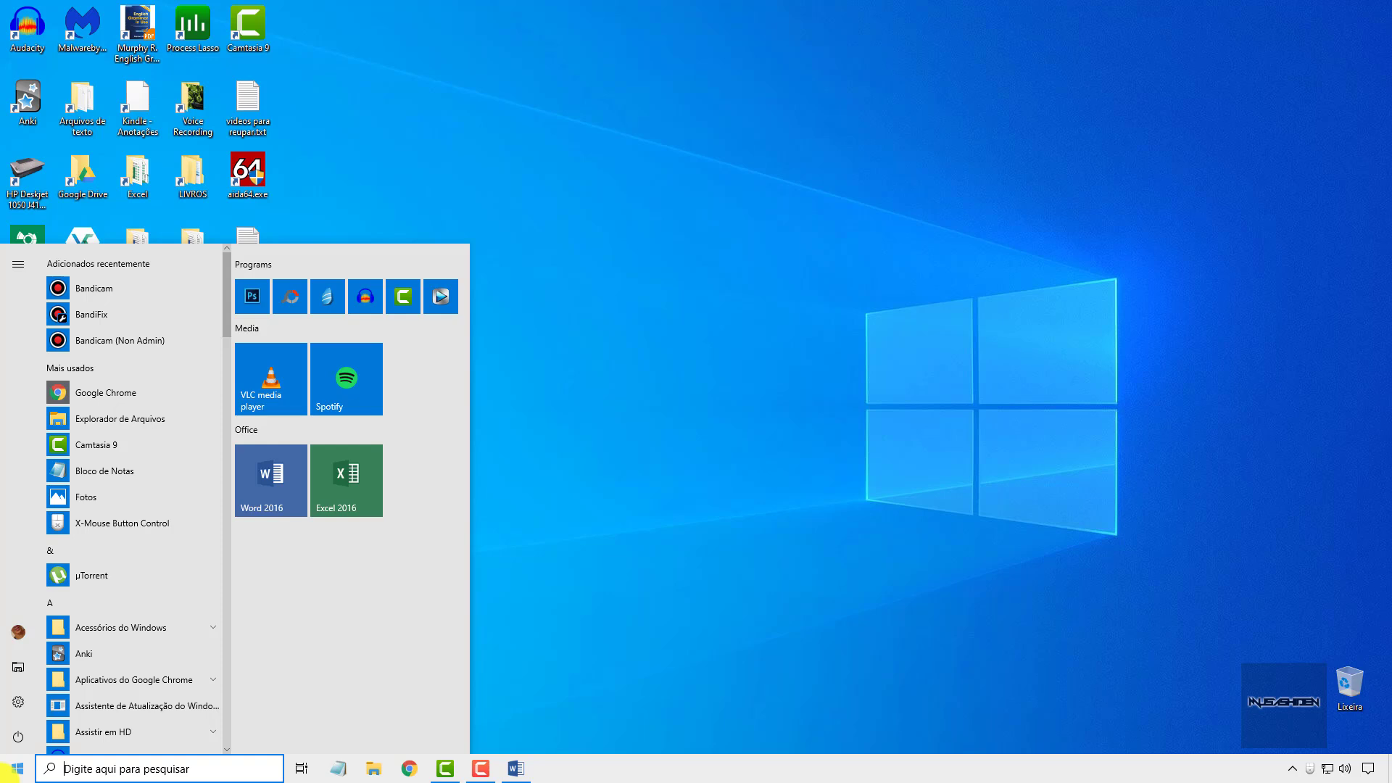
left_click(627, 360)
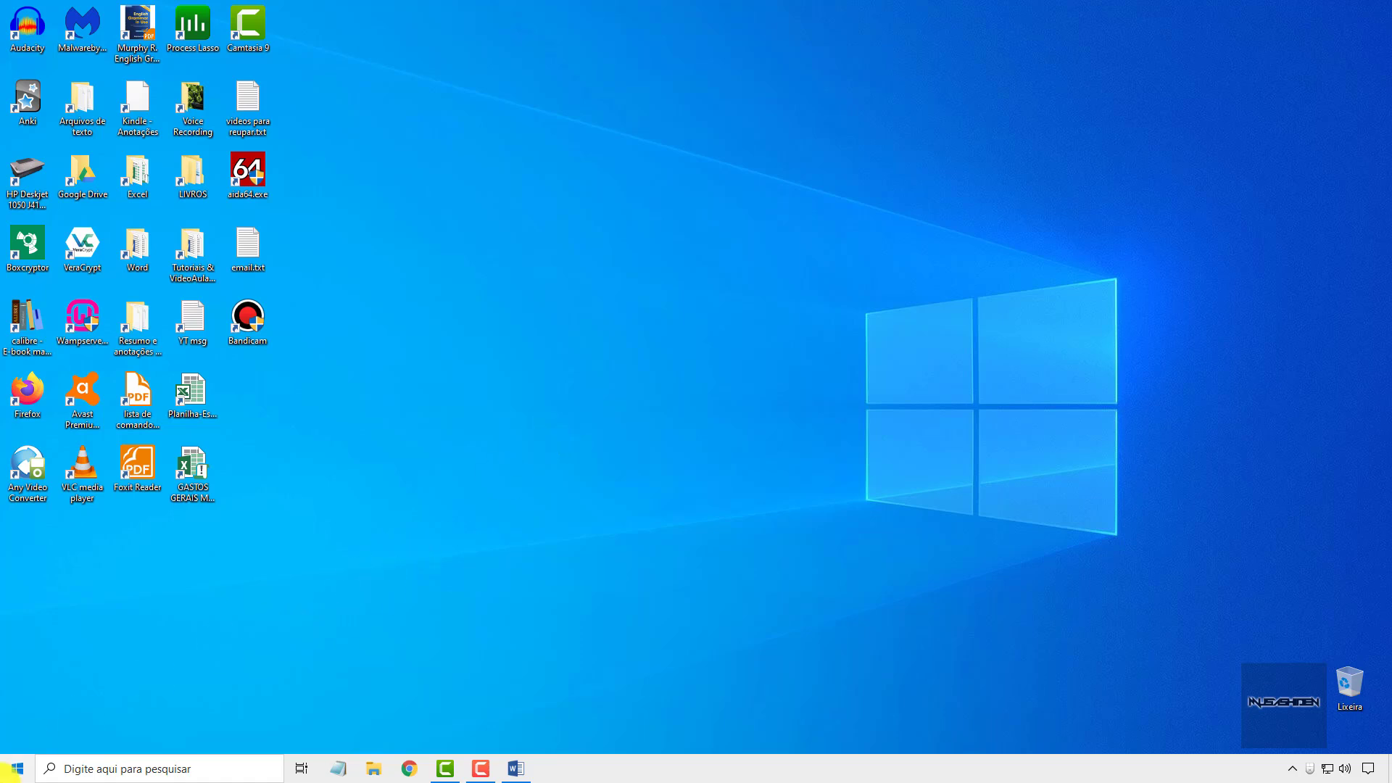
- Launch the Local Group Policy Editor by searching for gpedit.msc
left_click(14, 768)
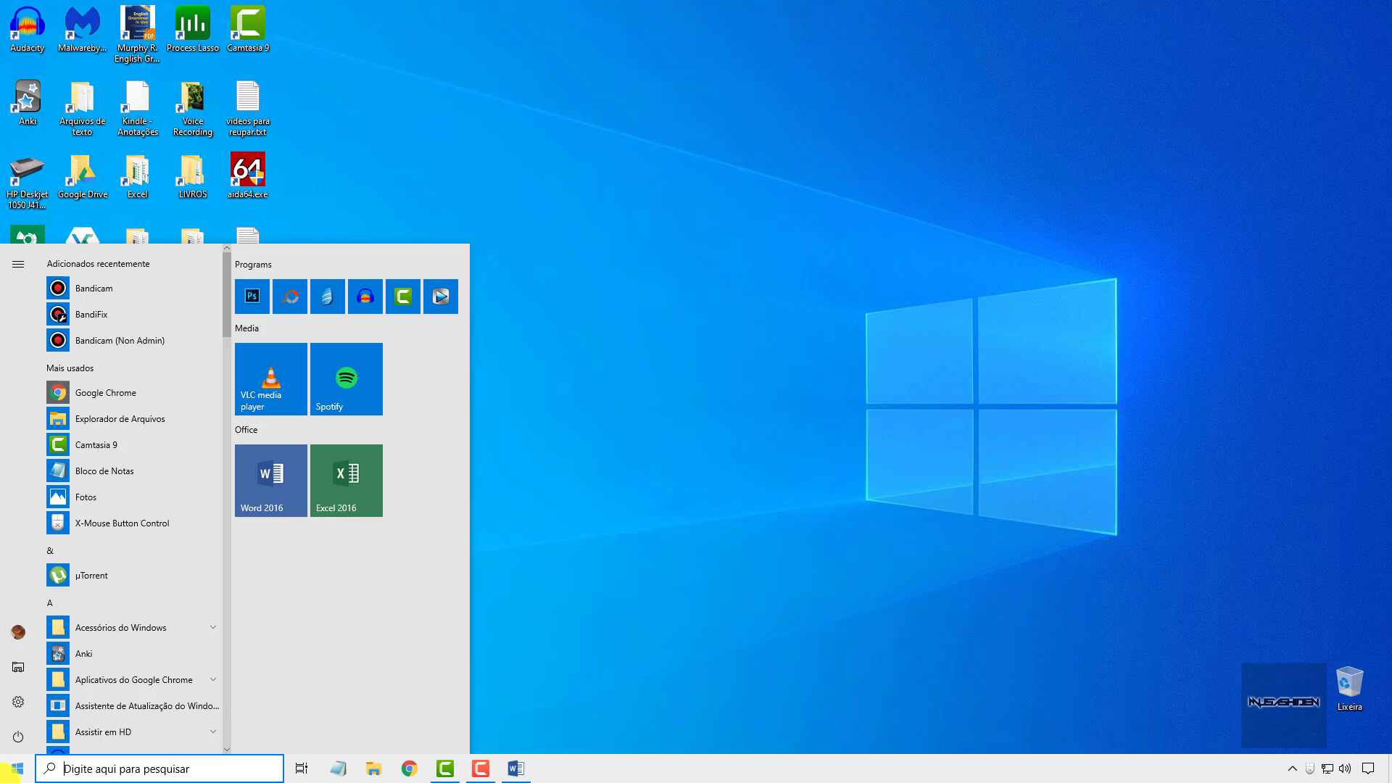
type("gped")
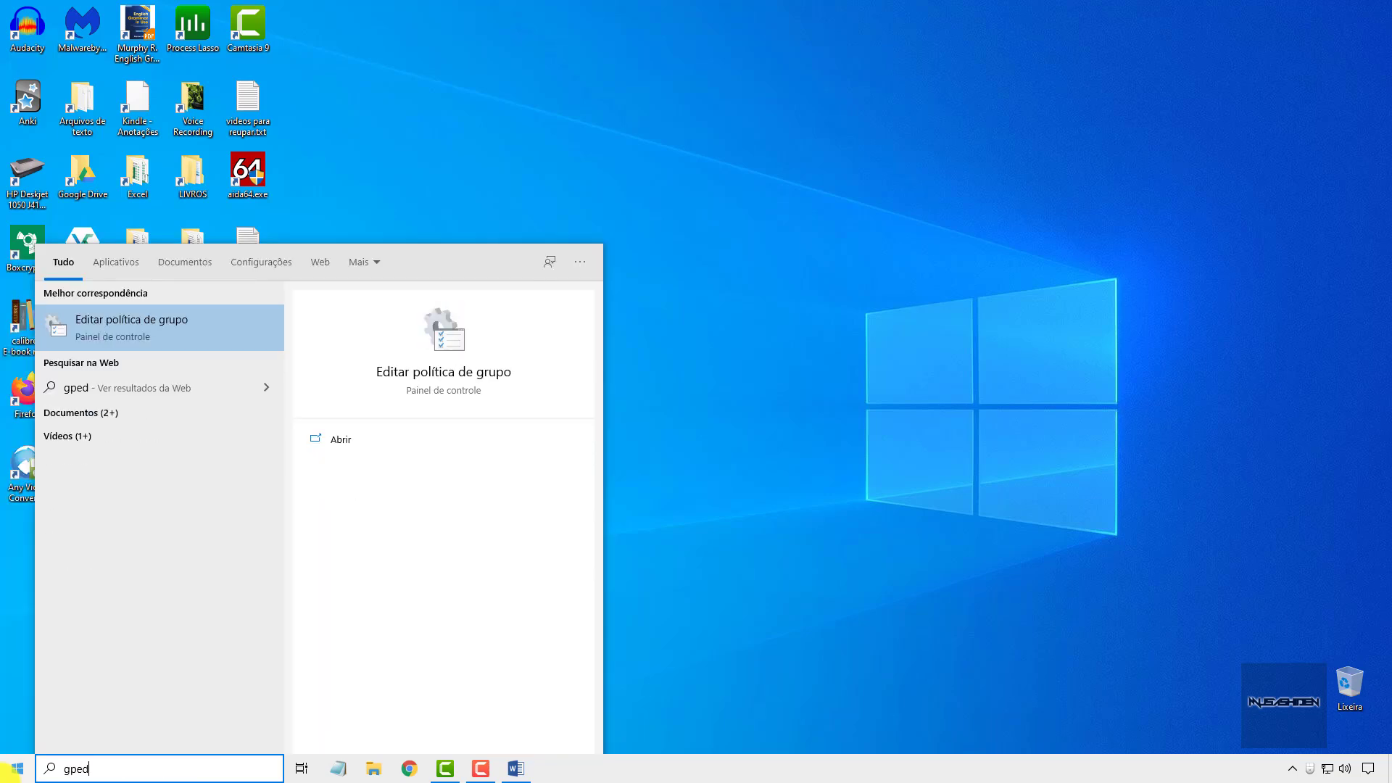
type("it.msc")
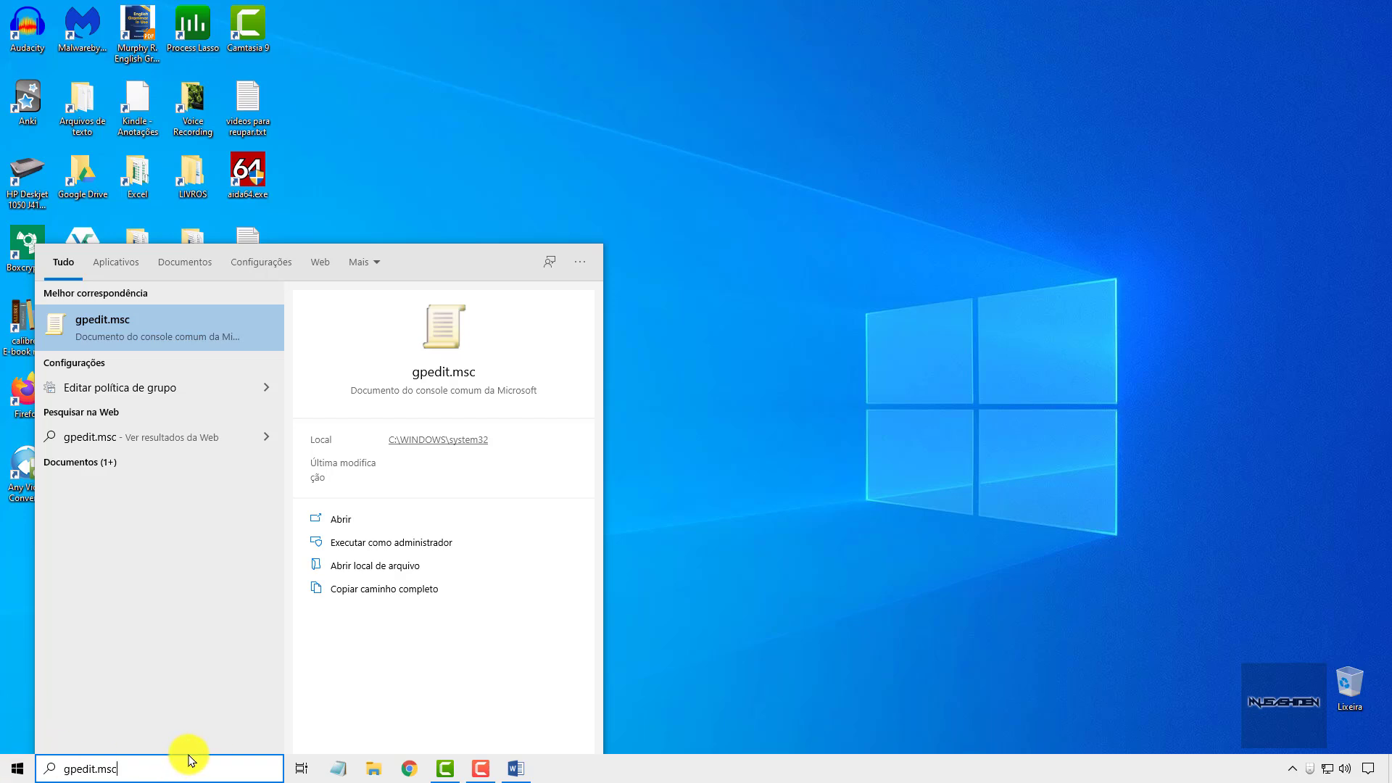
left_click(127, 328)
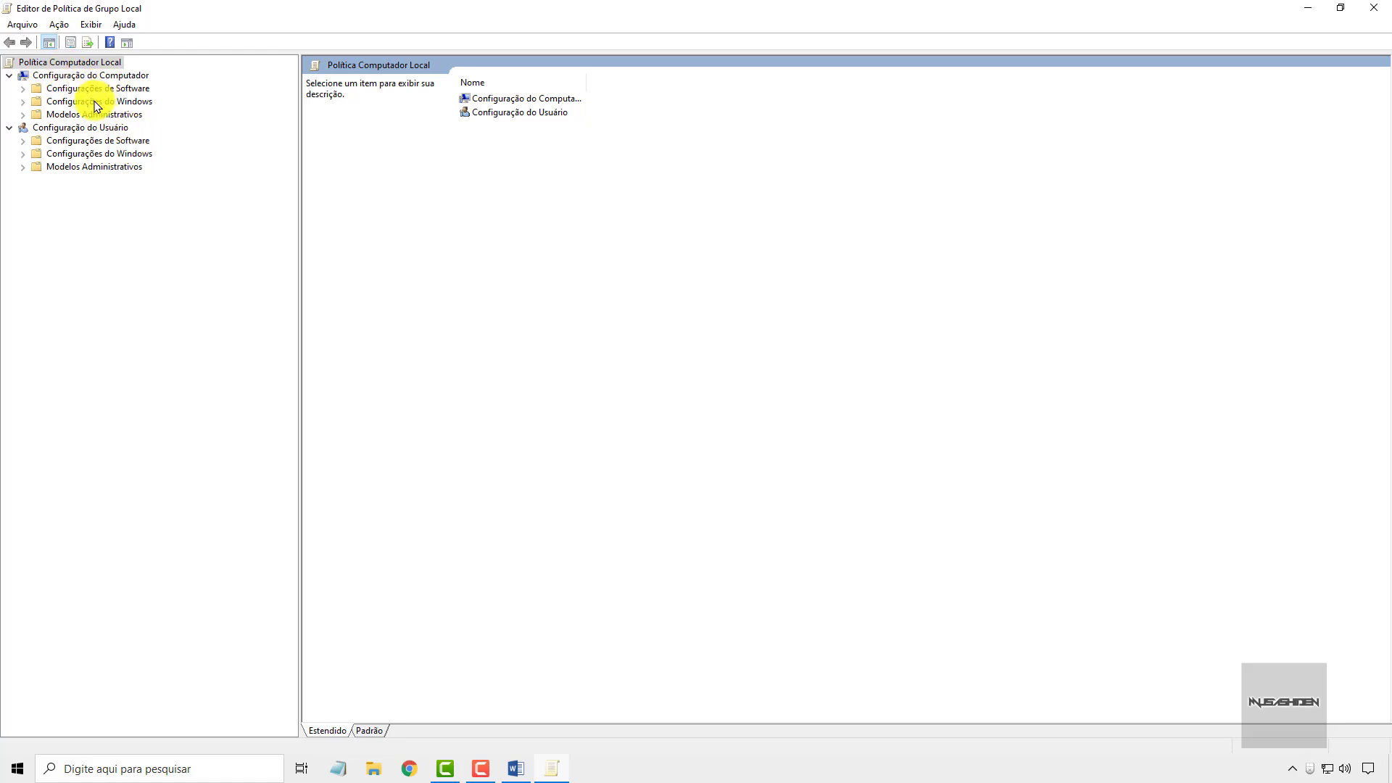
- Under Configuração do Computador, go to Modelos Administrativos > Componentes do Windows > Windows Defender SmartScreen > Explorer
left_click(111, 116)
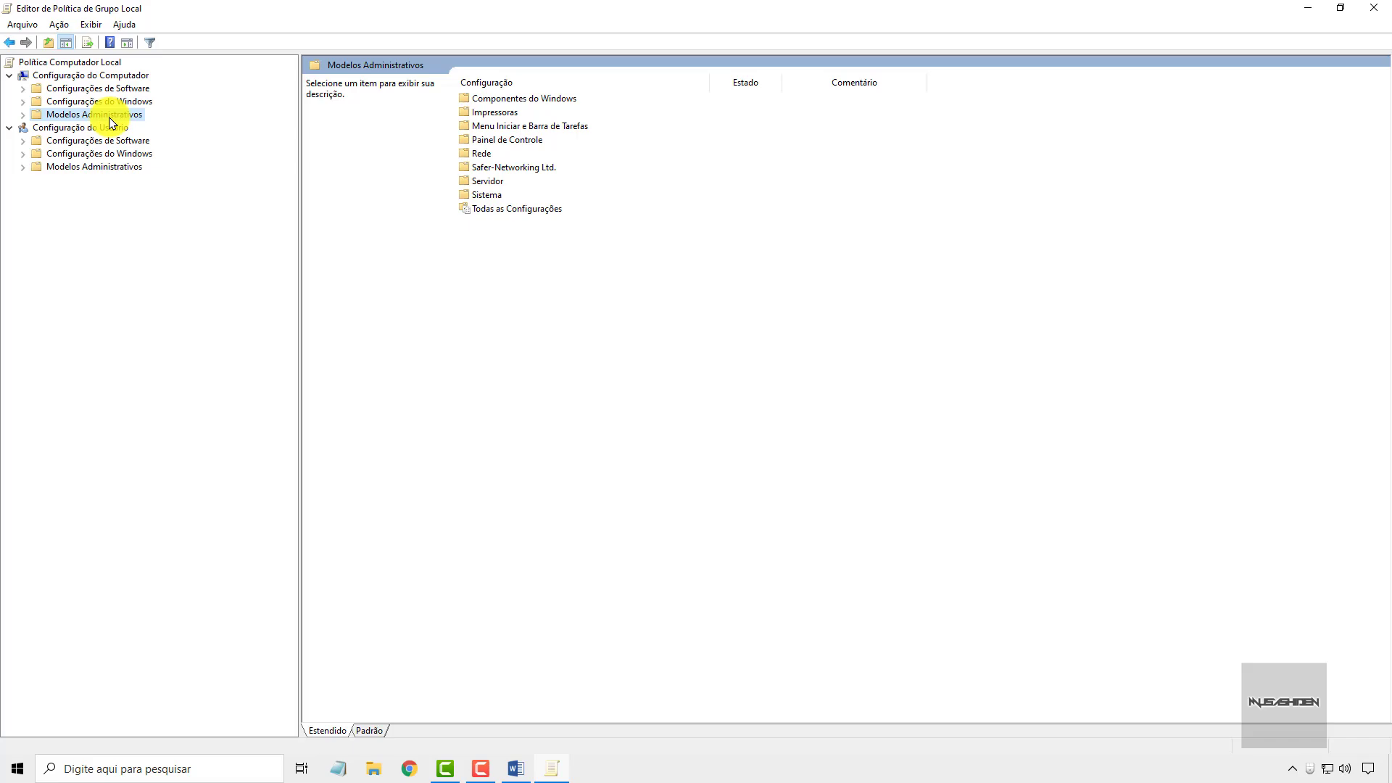
double_click(540, 105)
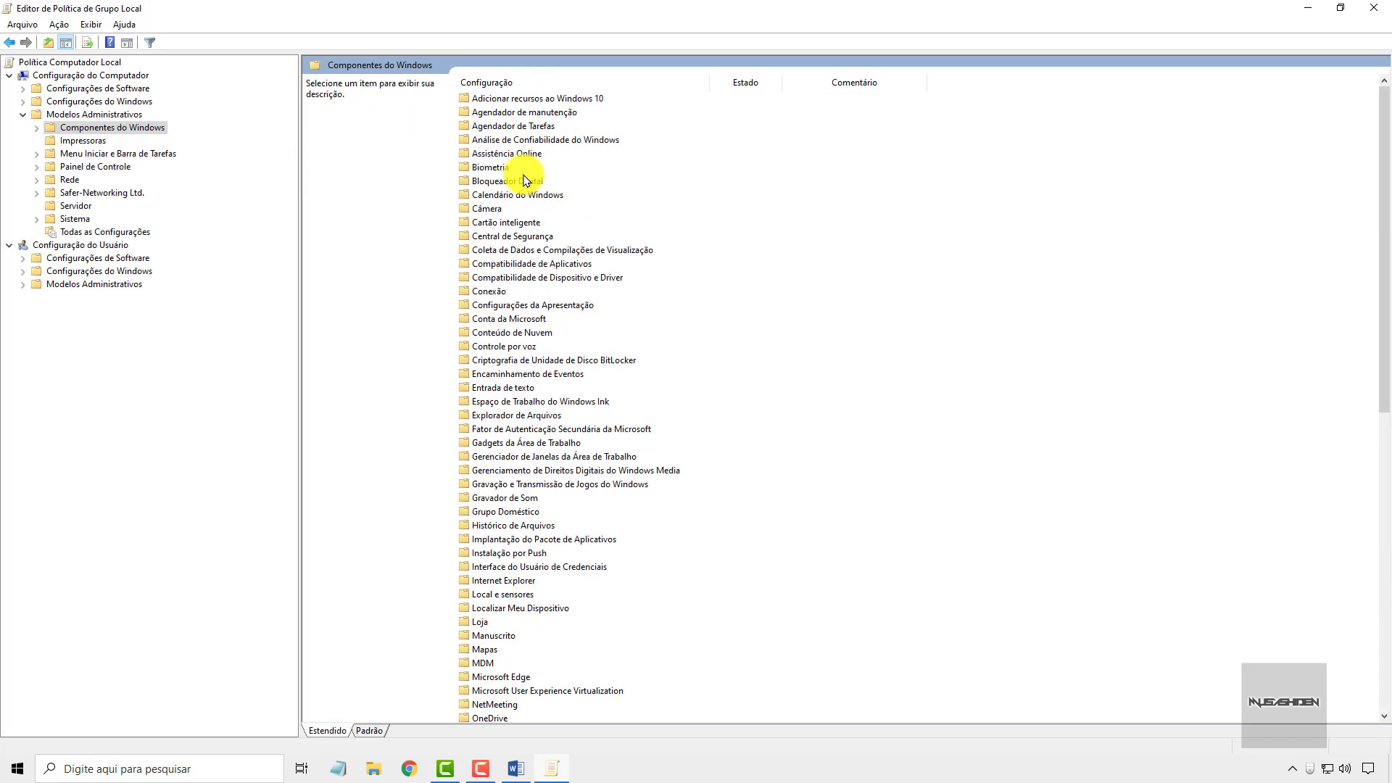
scroll(522, 181, "down", 14)
left_click(529, 593)
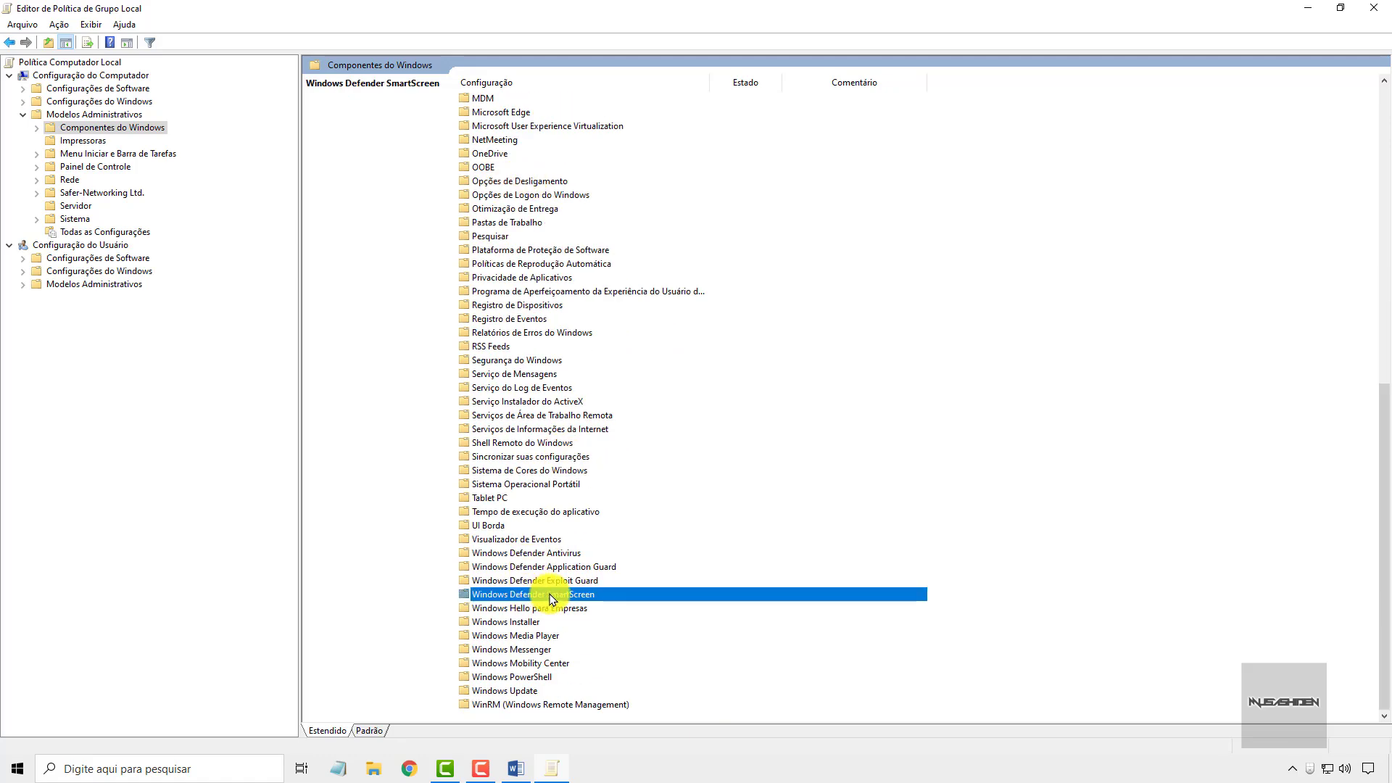
double_click(541, 594)
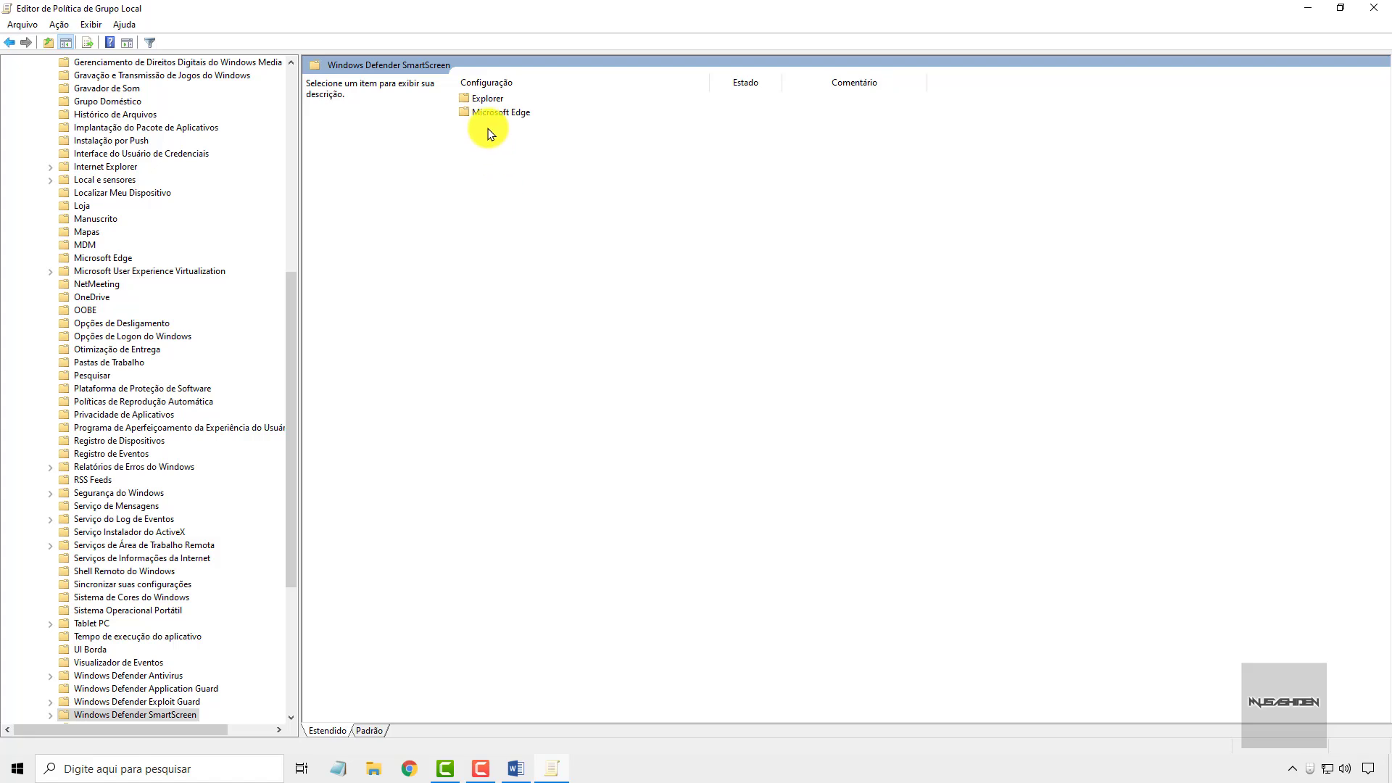
double_click(487, 98)
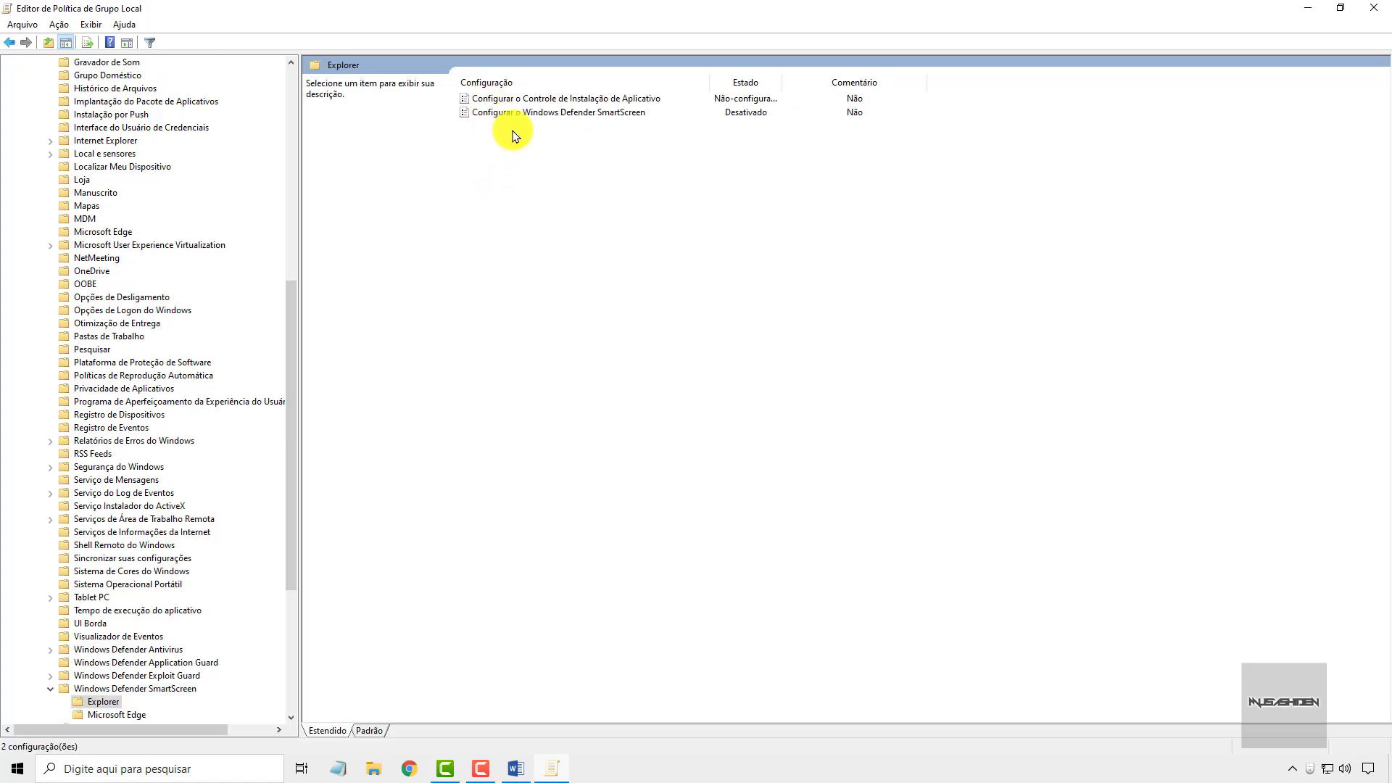
- Set the policy Configurar o Windows Defender SmartScreen to Desabilitado, apply it and close the policy editor
double_click(632, 116)
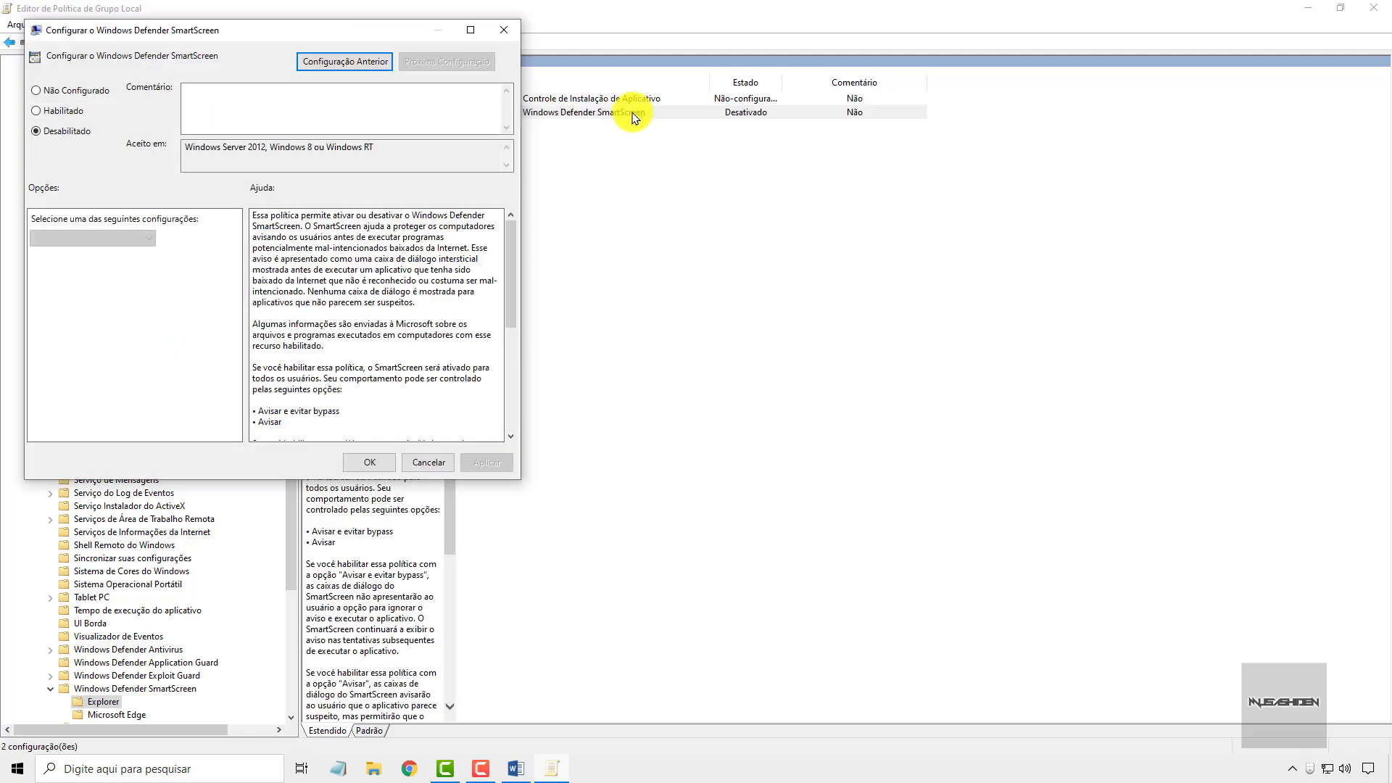
left_click(58, 133)
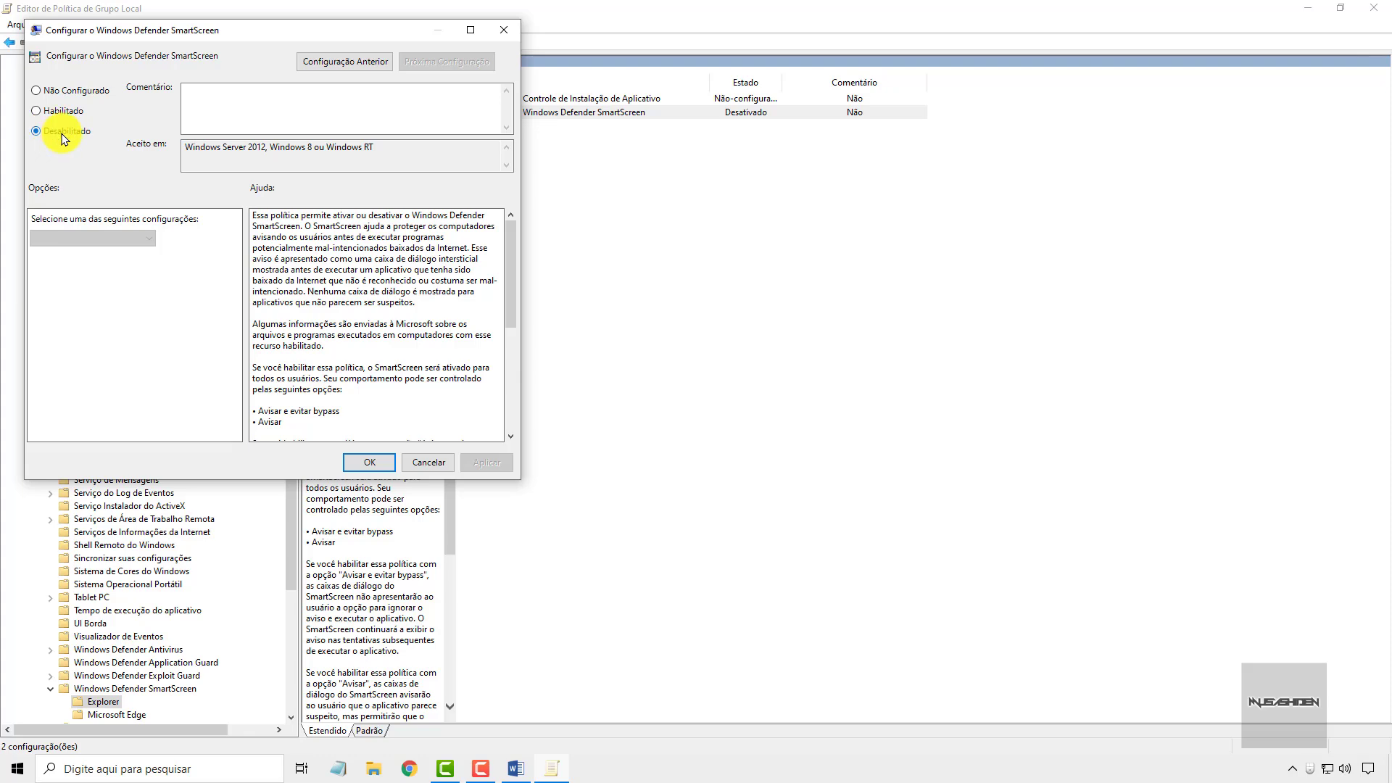
left_click(363, 462)
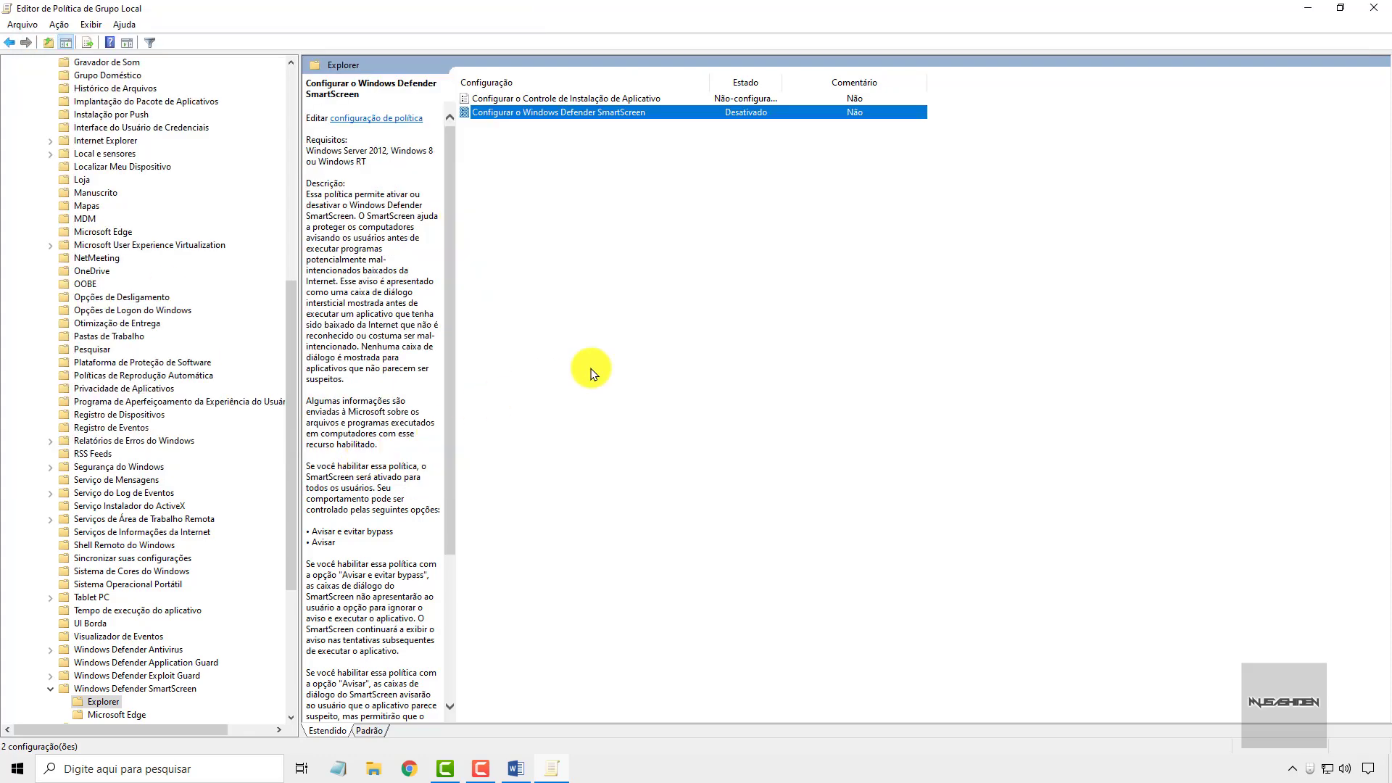
left_click(1374, 8)
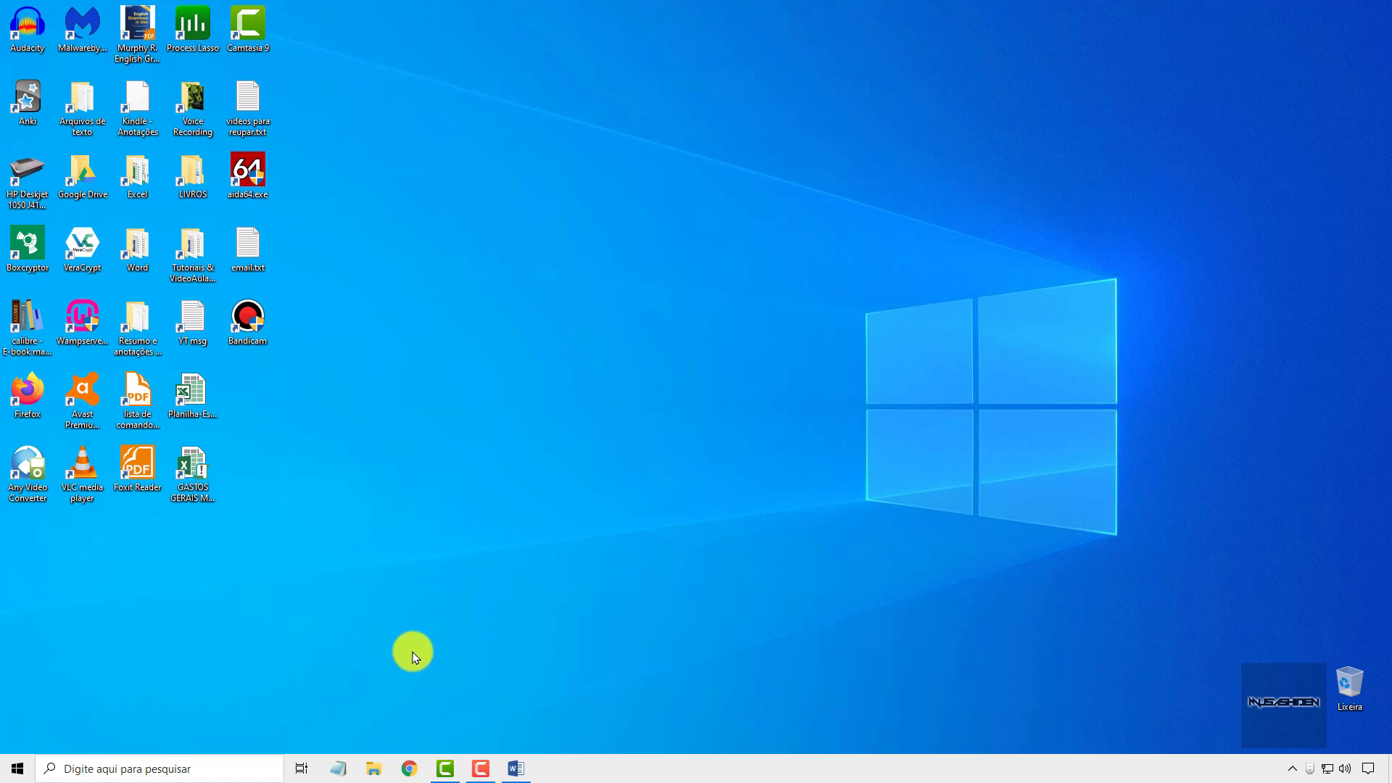
- Launch the Registry Editor by searching for regedit
left_click(17, 768)
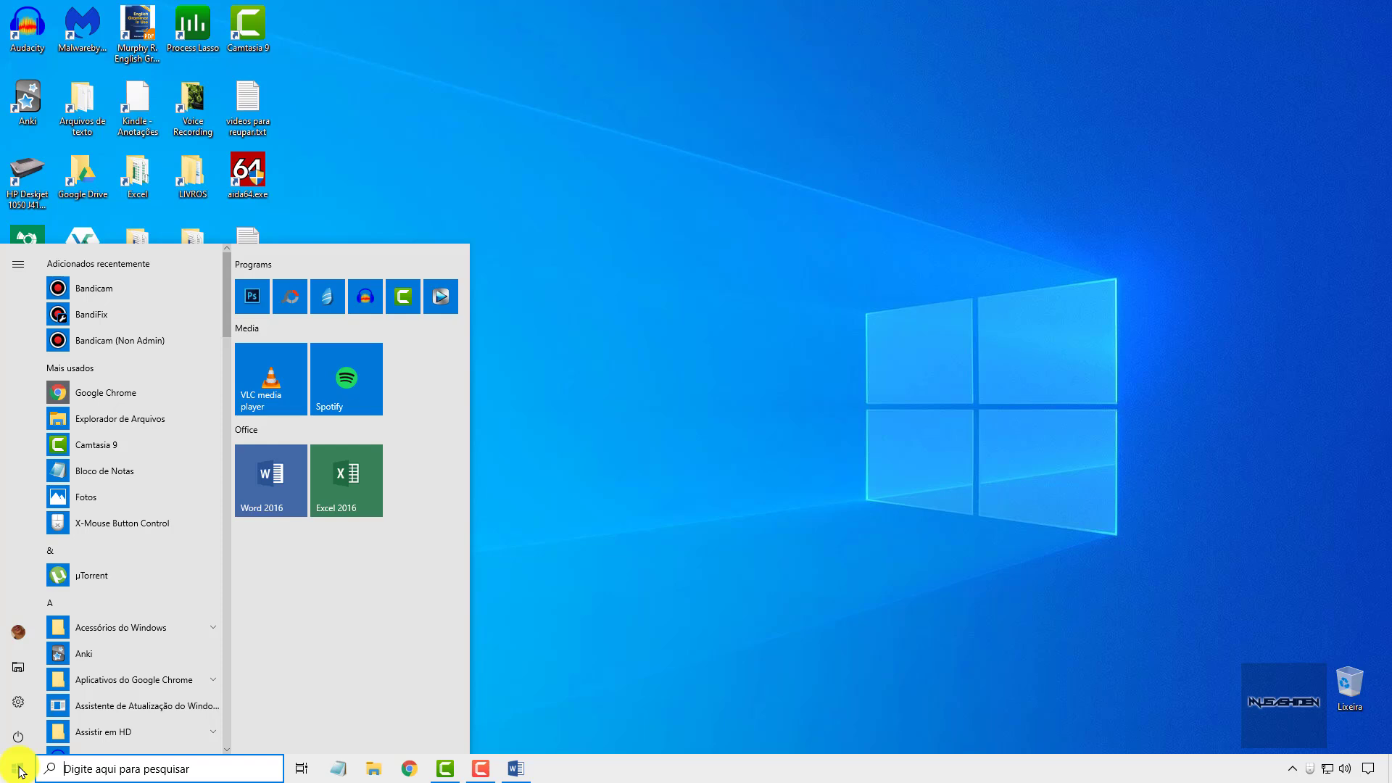
type("r")
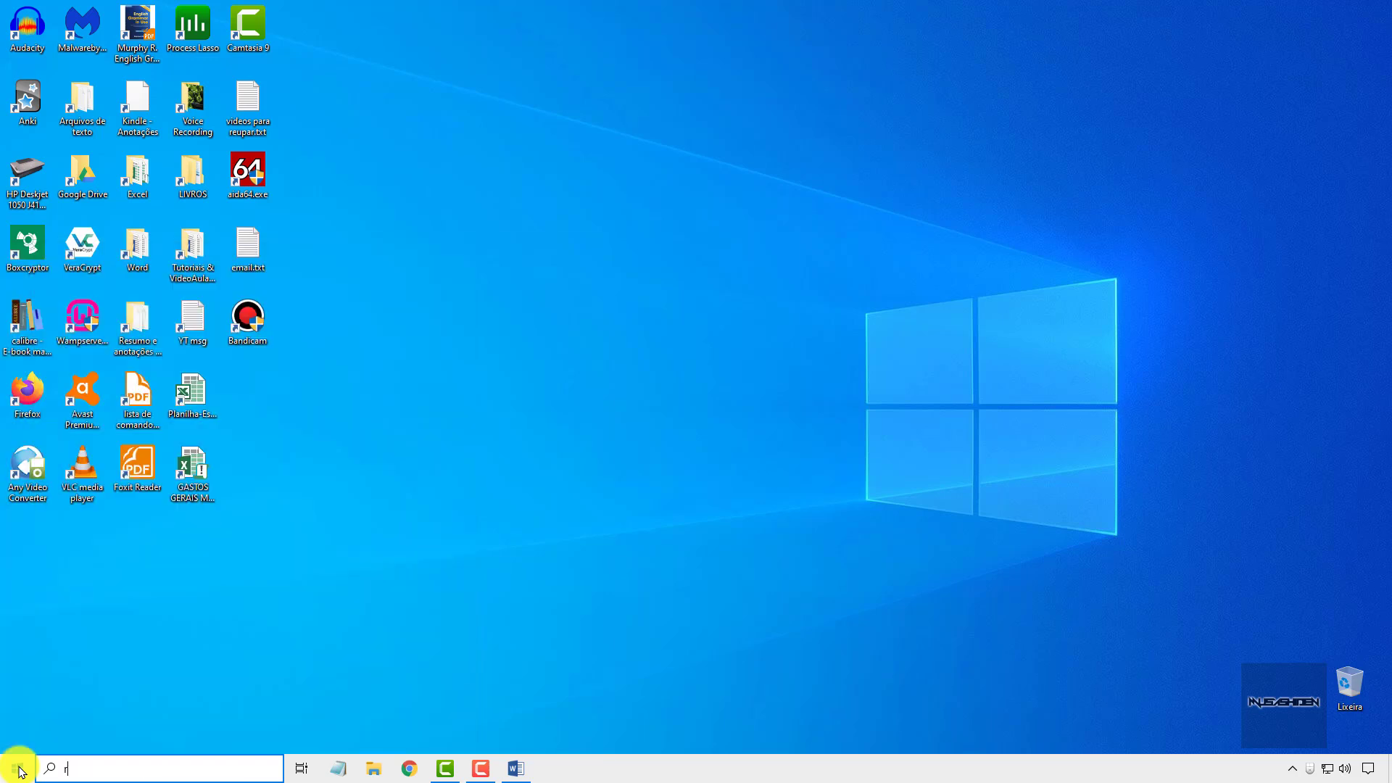
type("egedit")
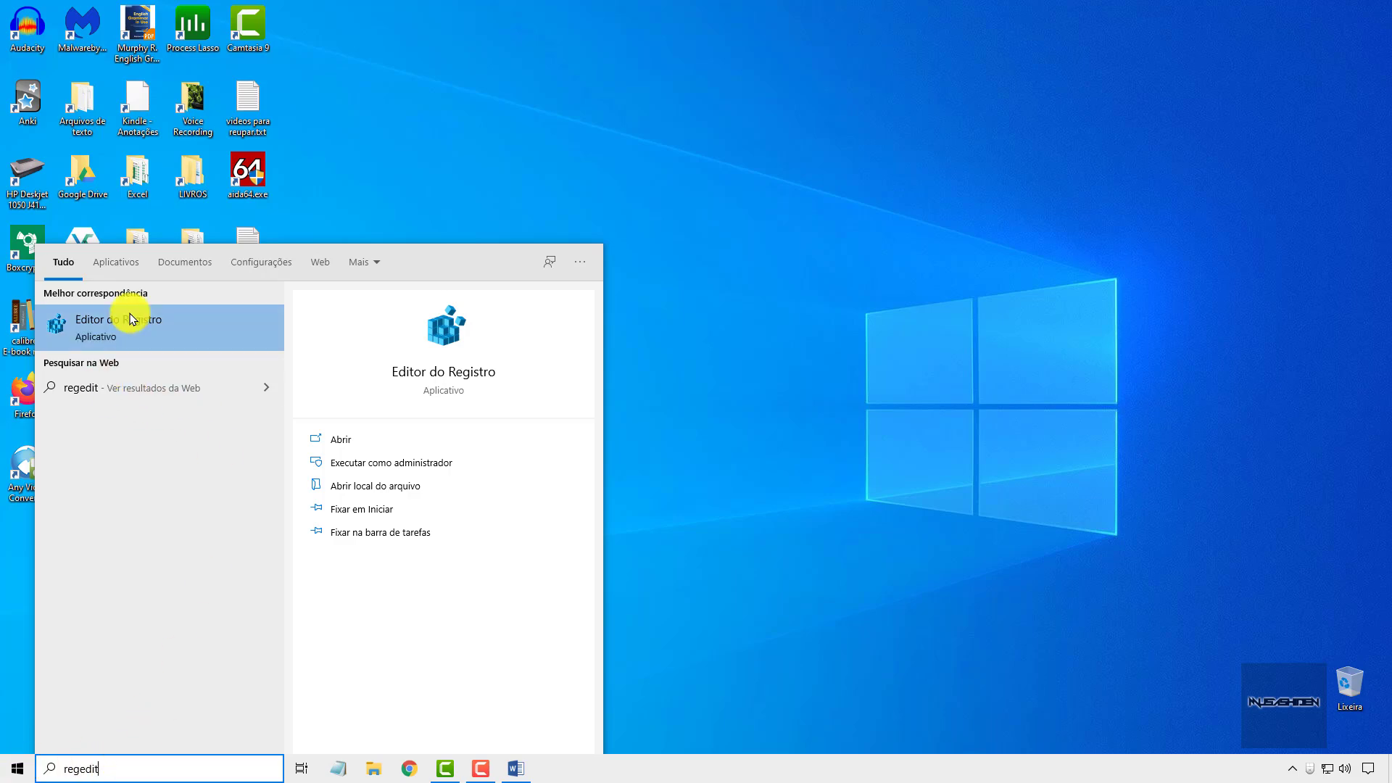
left_click(190, 327)
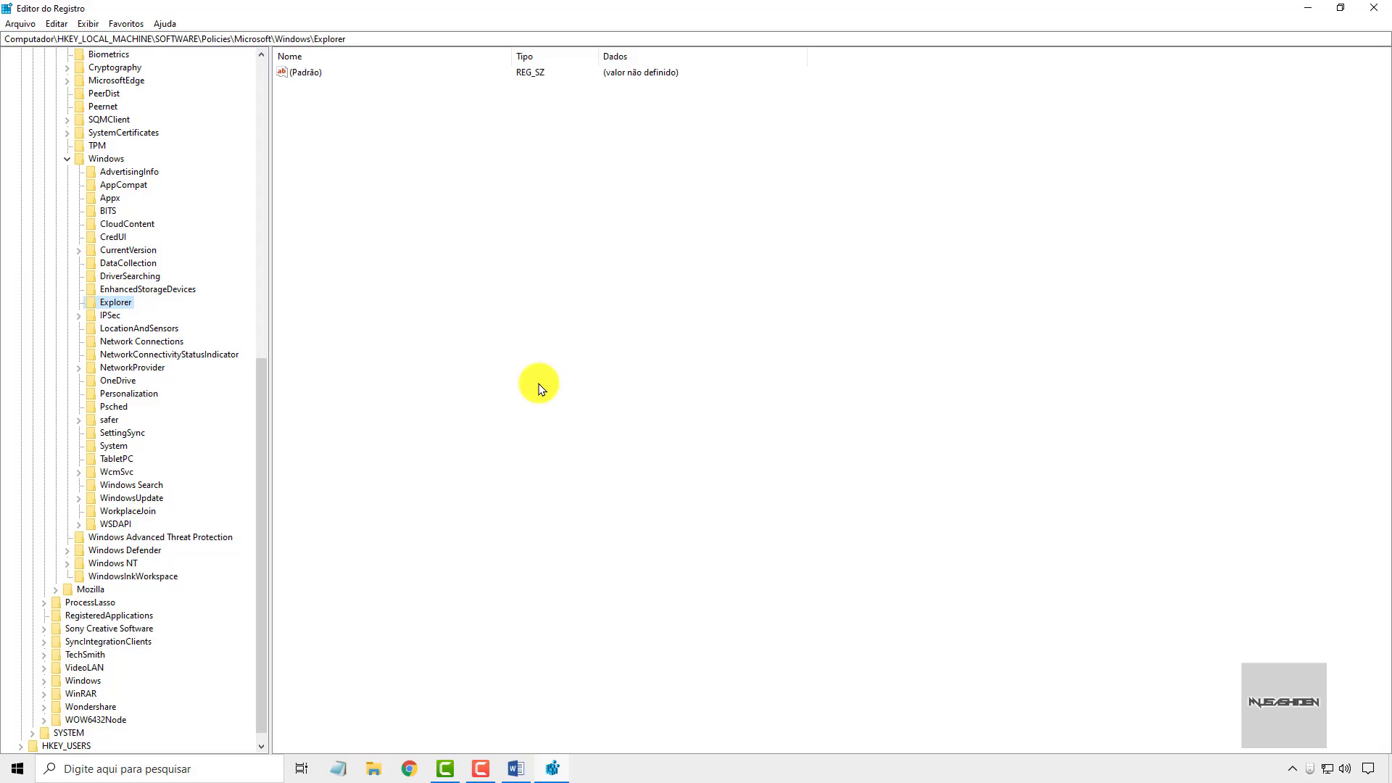
- Shorten the registry path to HKEY_LOCAL_MACHINE\SOFTWARE\Policies\Microsoft\Windows and select the Windows key in the tree
left_click(413, 38)
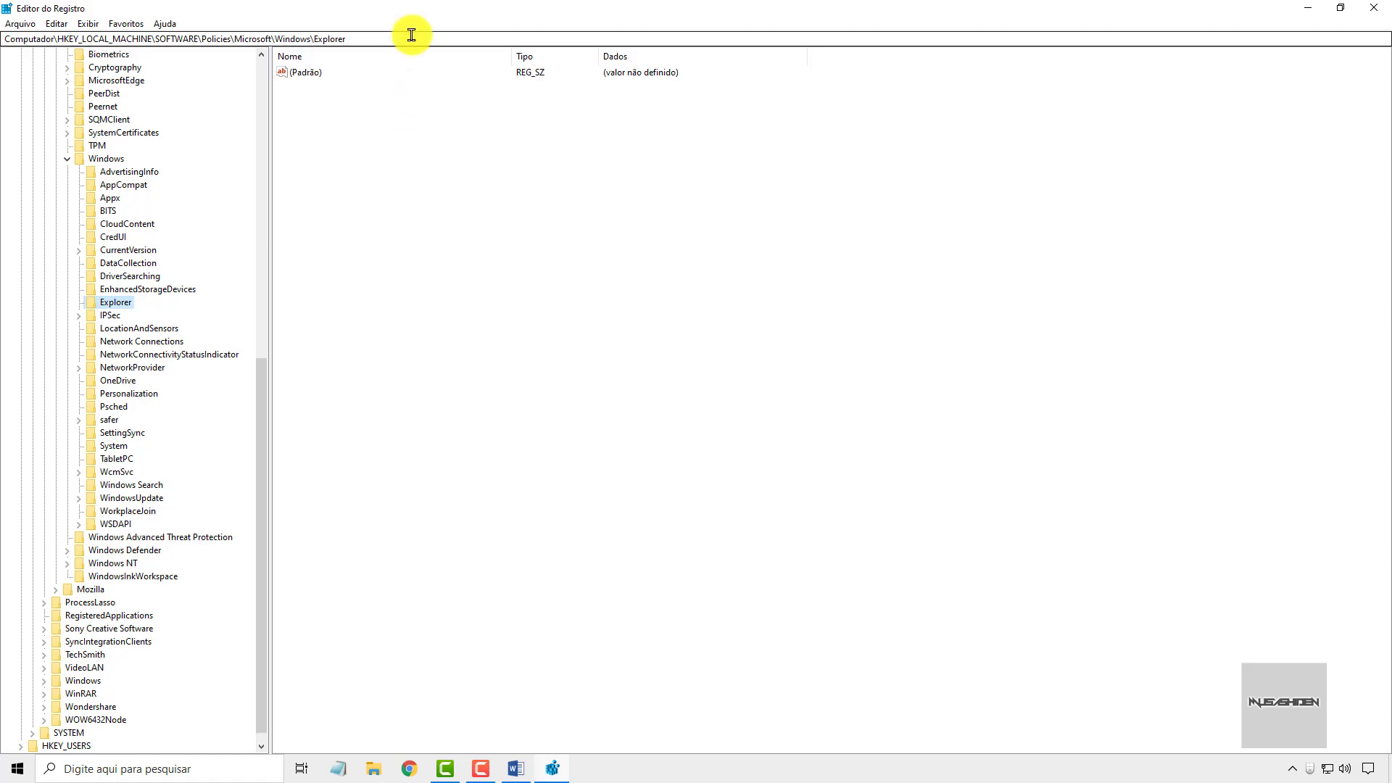
left_click(440, 38)
left_click_drag(440, 37, 3, 40)
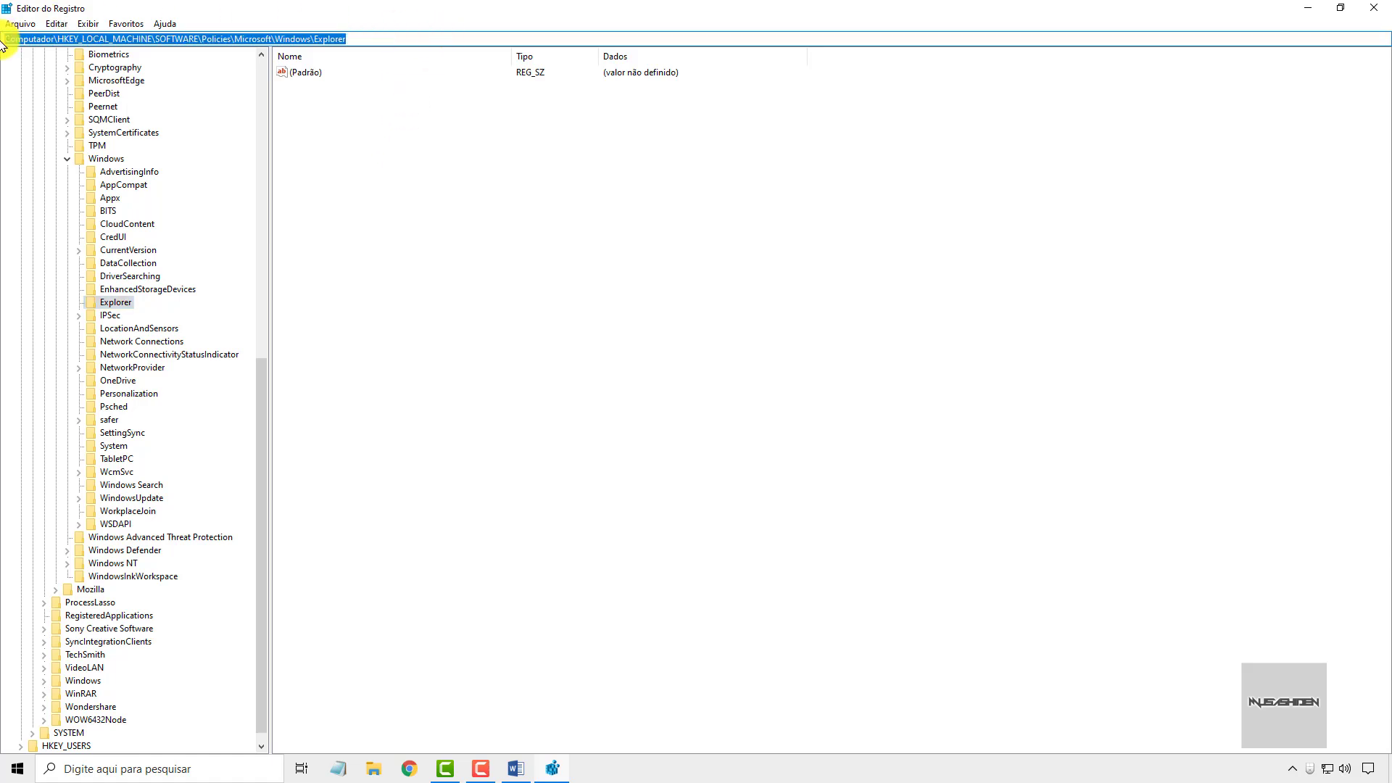
key("End")
key("BackSpace")
key("BackSpace")
key("BackSpace")
key("BackSpace")
key("BackSpace")
key("BackSpace")
key("BackSpace")
key("BackSpace")
key("BackSpace")
key("Return")
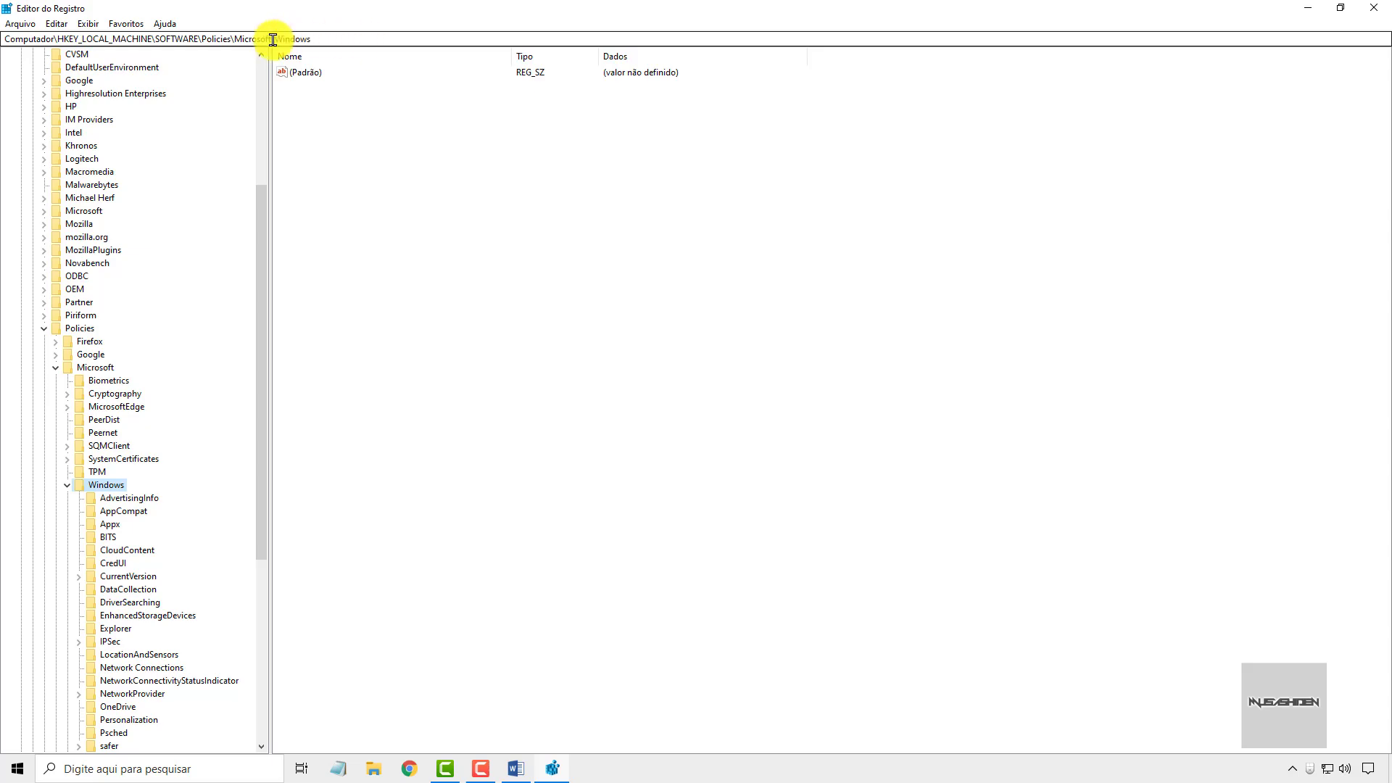
left_click(336, 38)
scroll(156, 226, "down", 3)
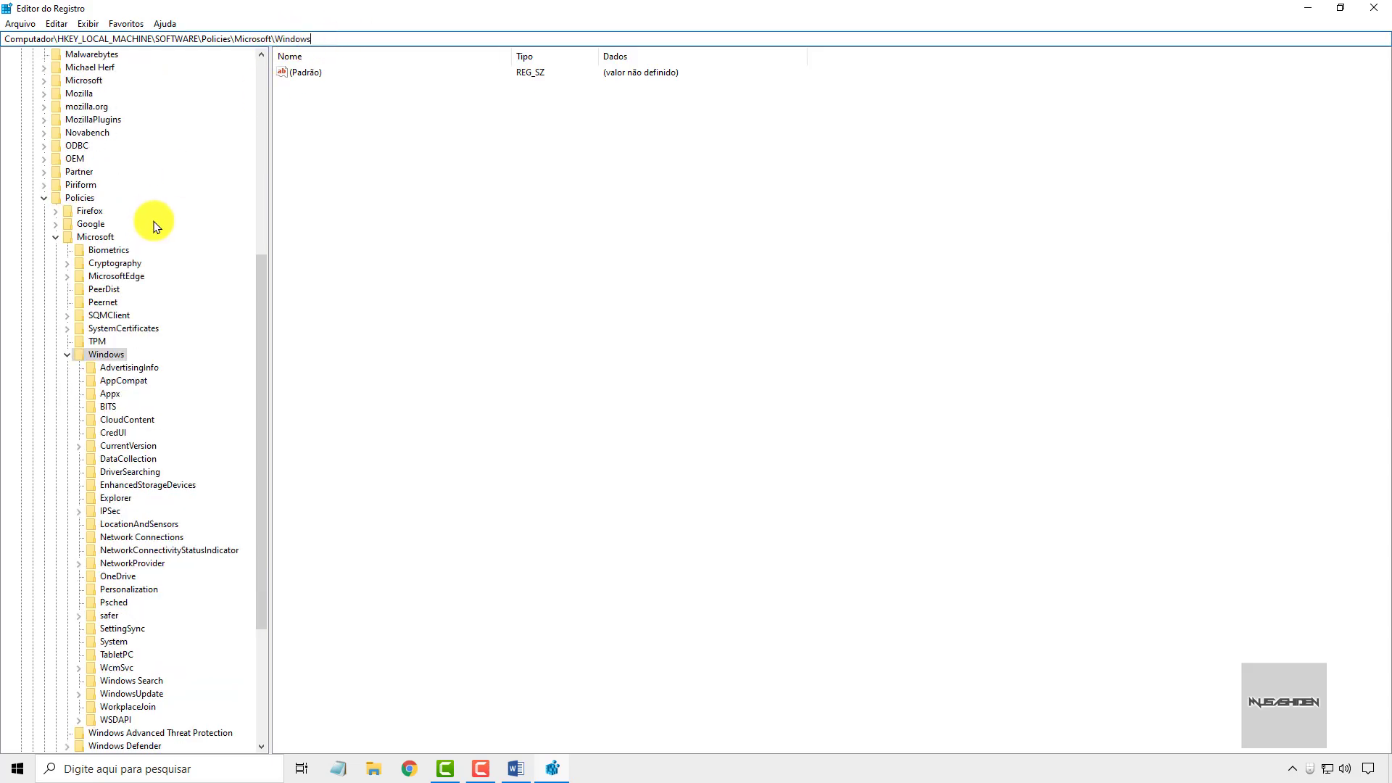
scroll(109, 351, "down", 3)
left_click(99, 229)
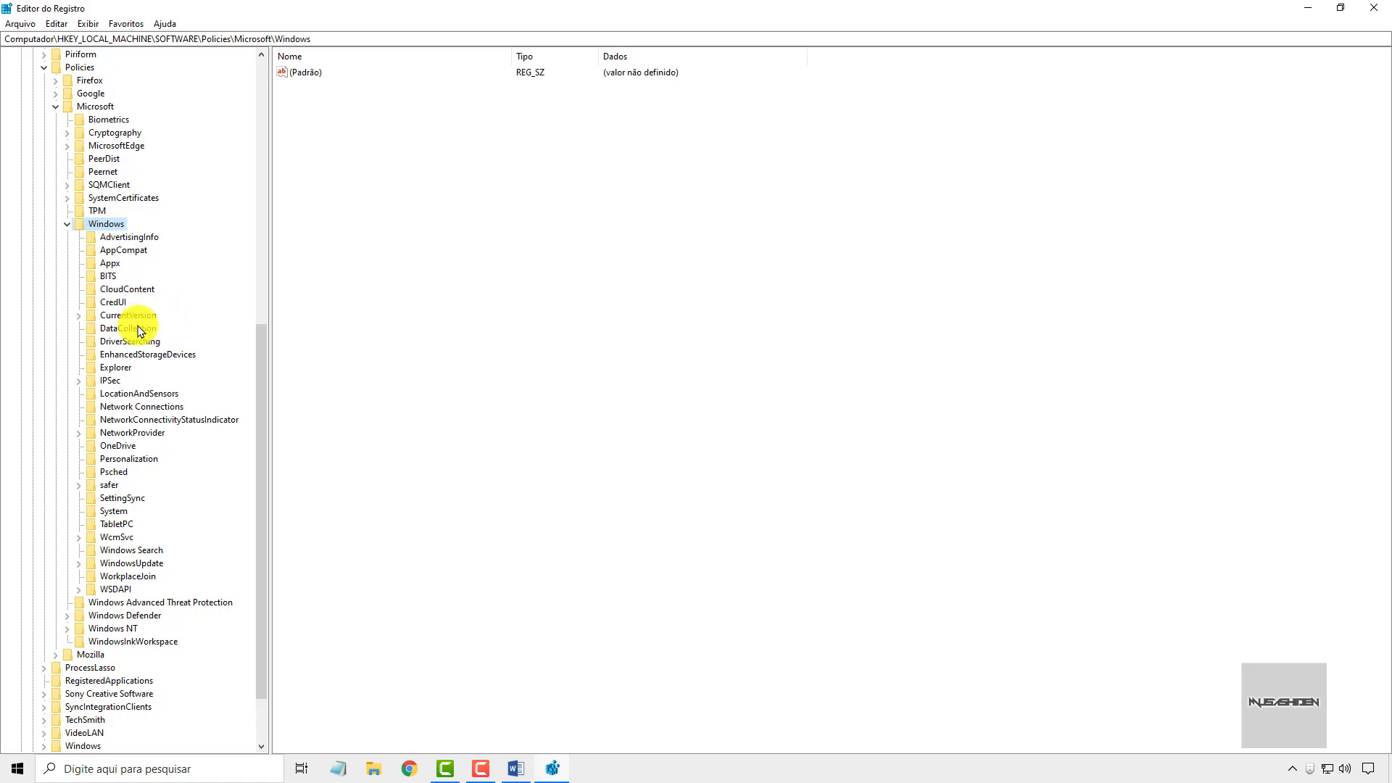
- Create a new subkey under the Windows policies key with its default name and delete it again
left_click(123, 369)
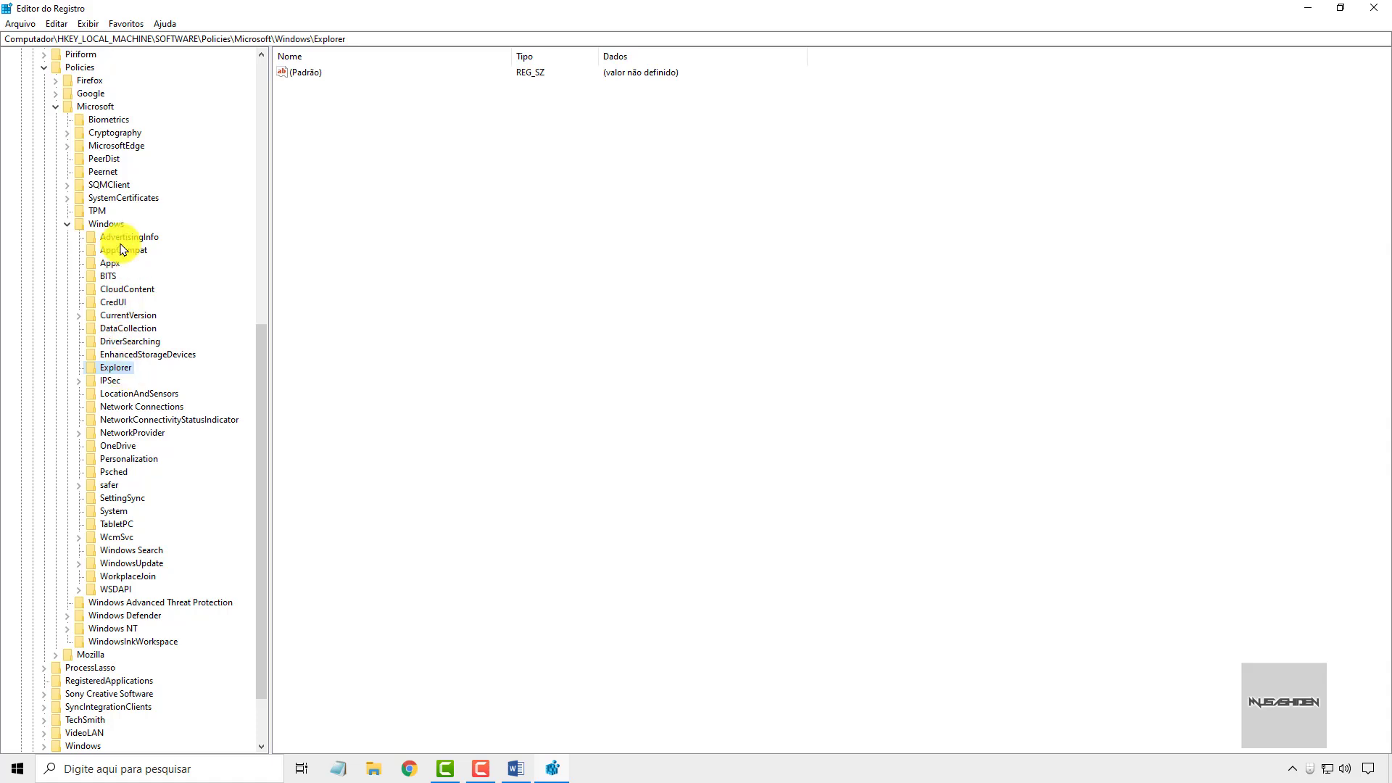
left_click(107, 227)
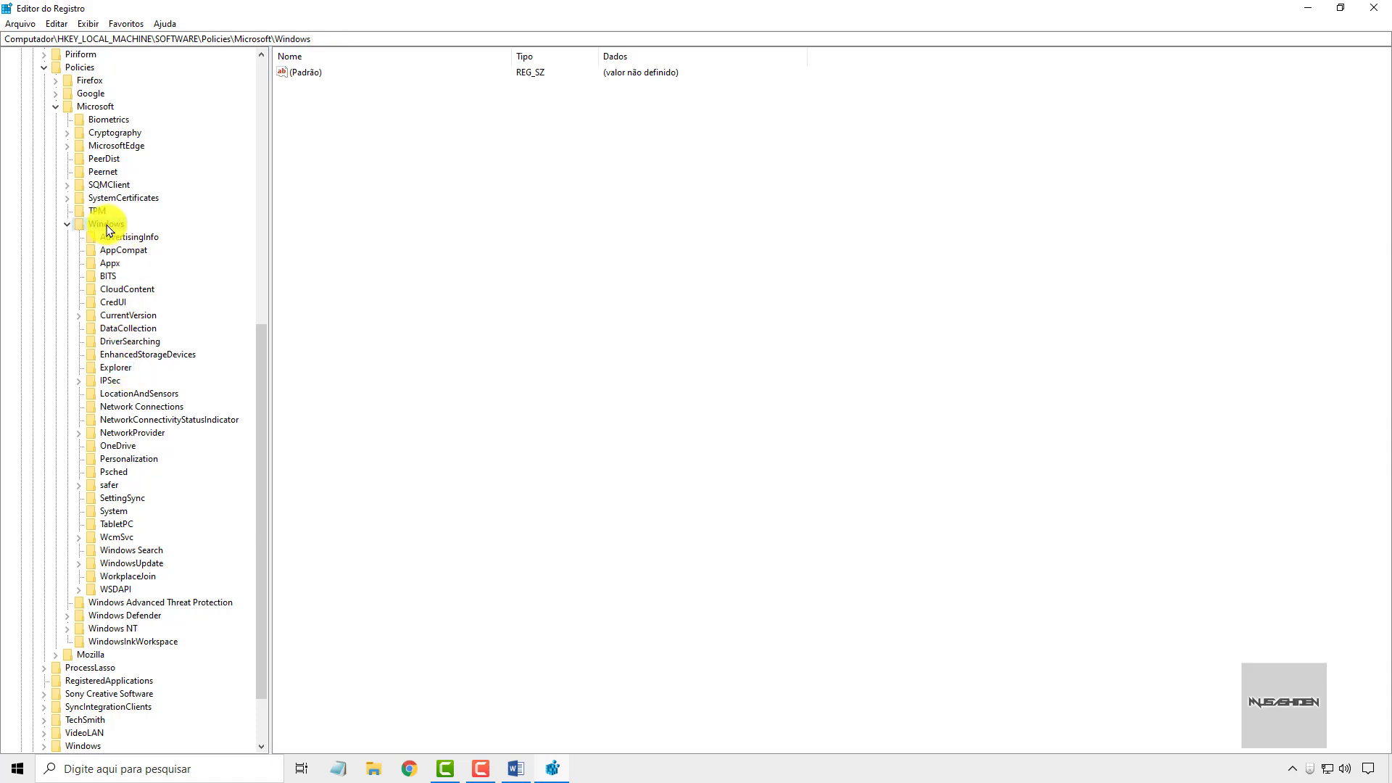
right_click(107, 226)
mouse_move(202, 254)
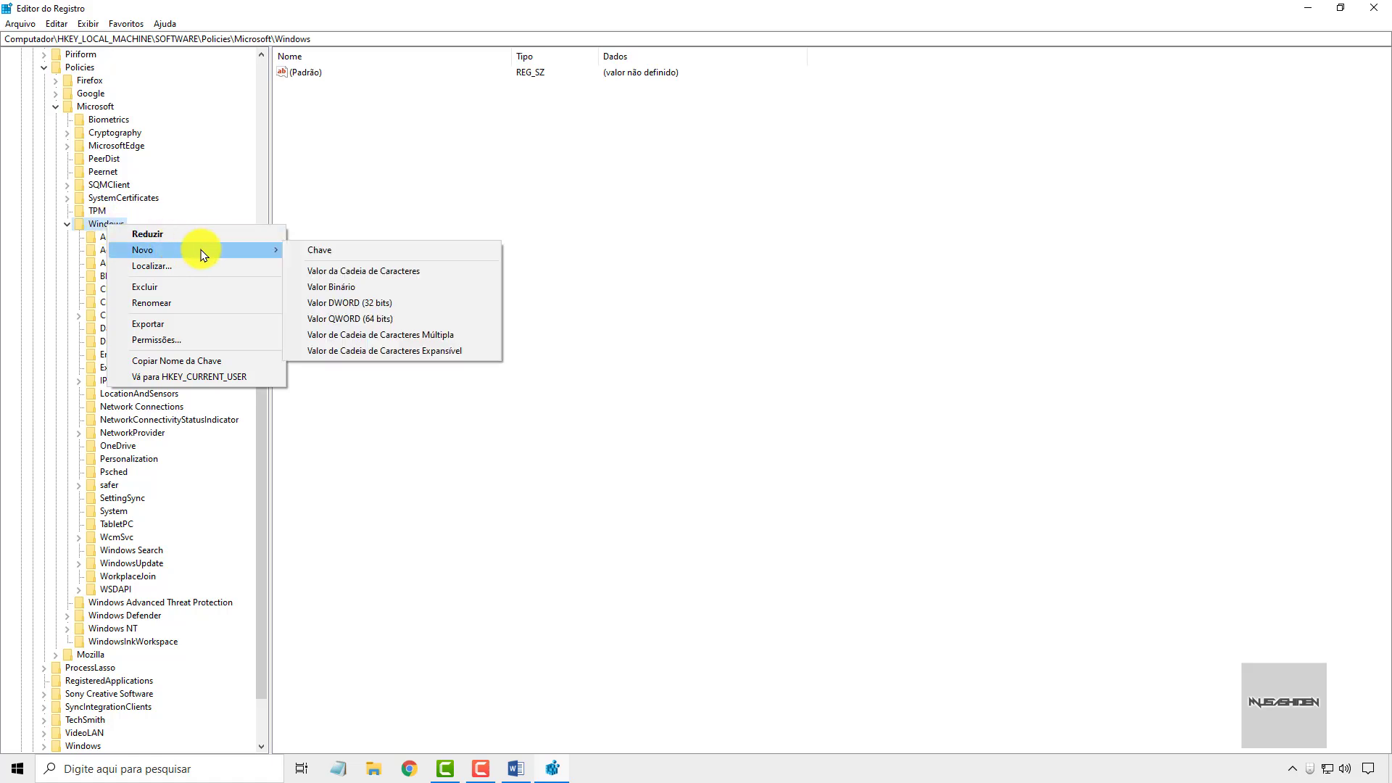
left_click(337, 252)
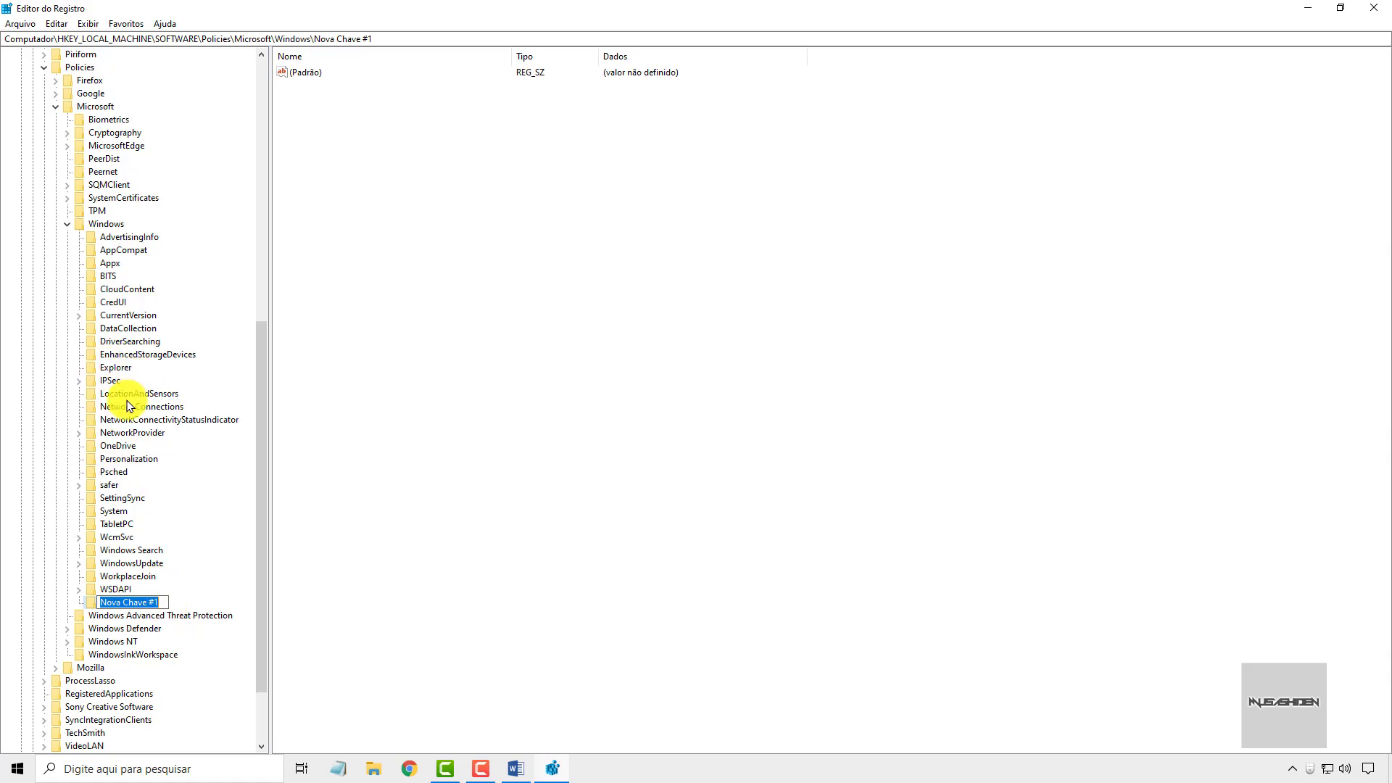
left_click(189, 605)
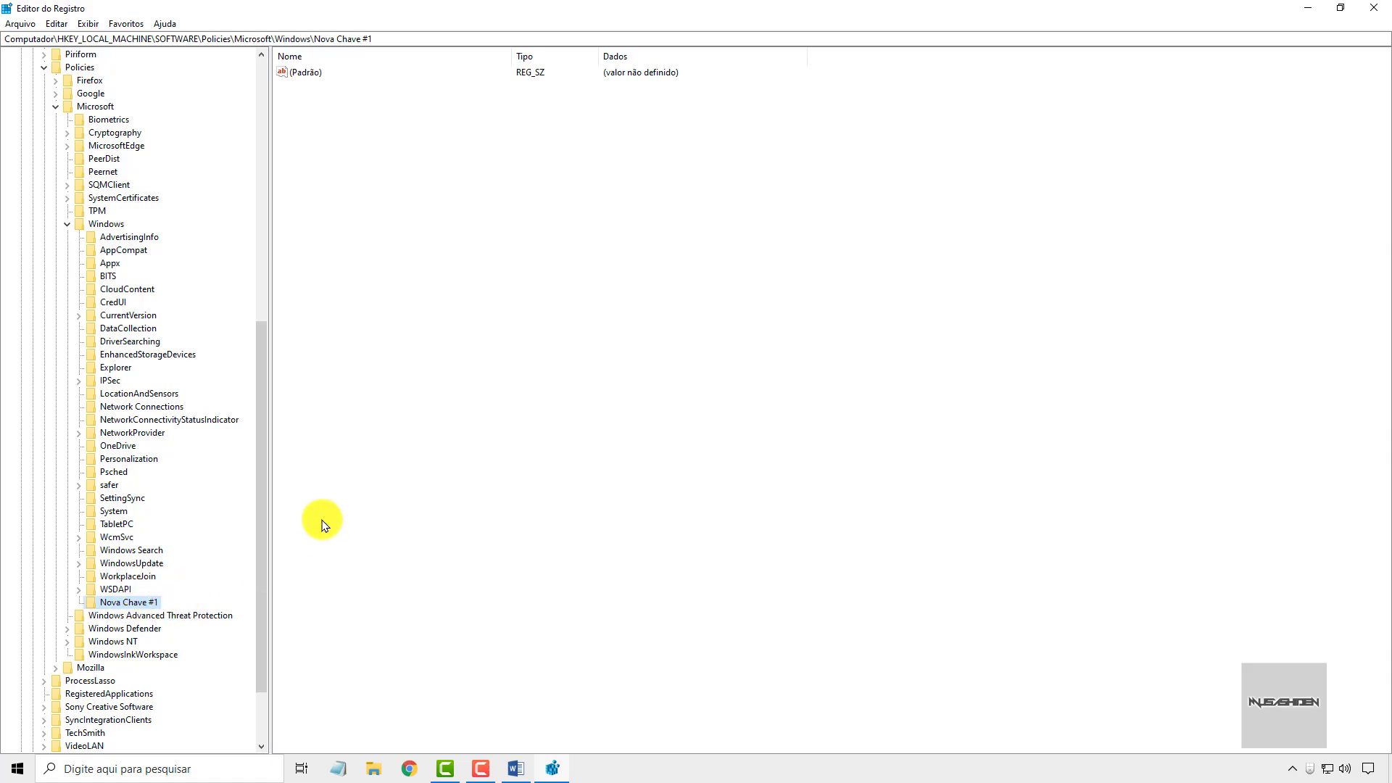
key("Delete")
key("Return")
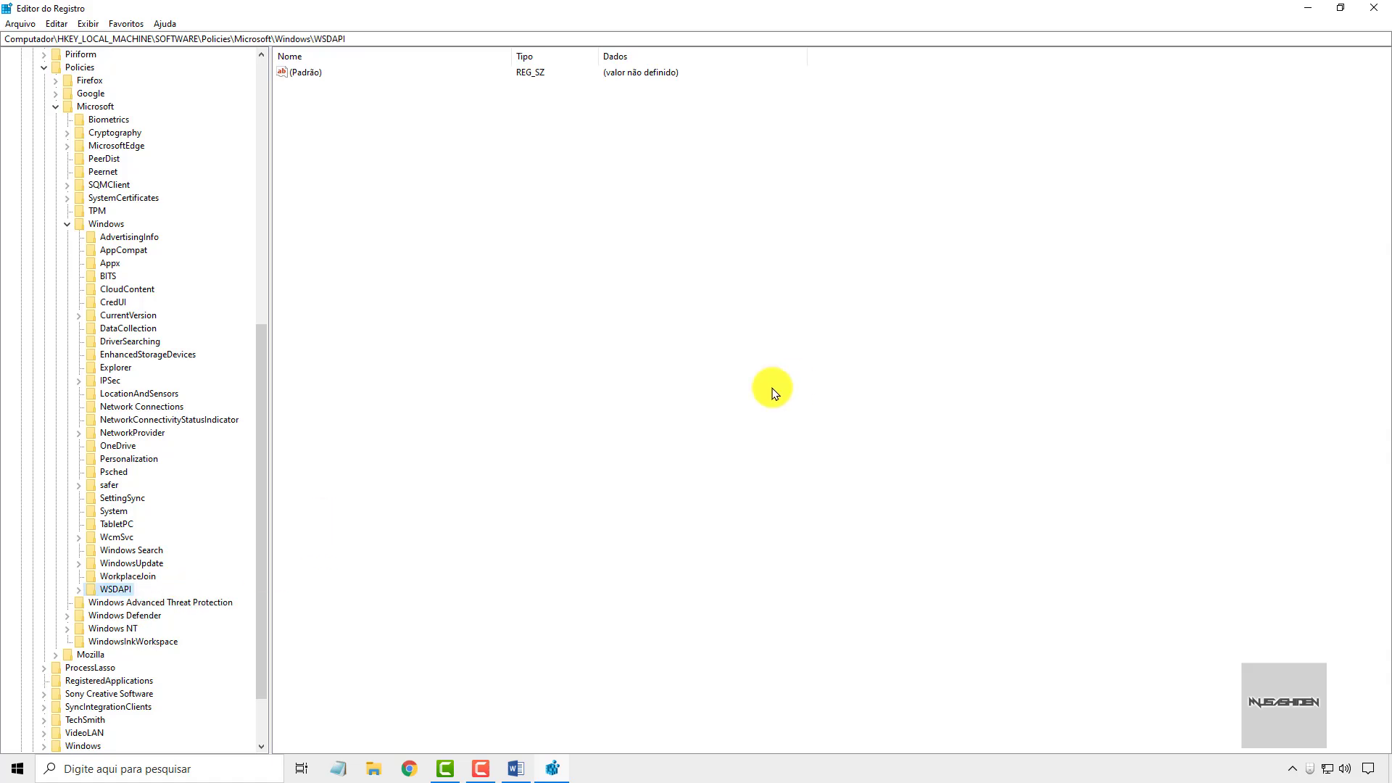
- In the Explorer key under the Windows policies, create a 32-bit DWORD value named EnableSmartScreen
left_click(114, 369)
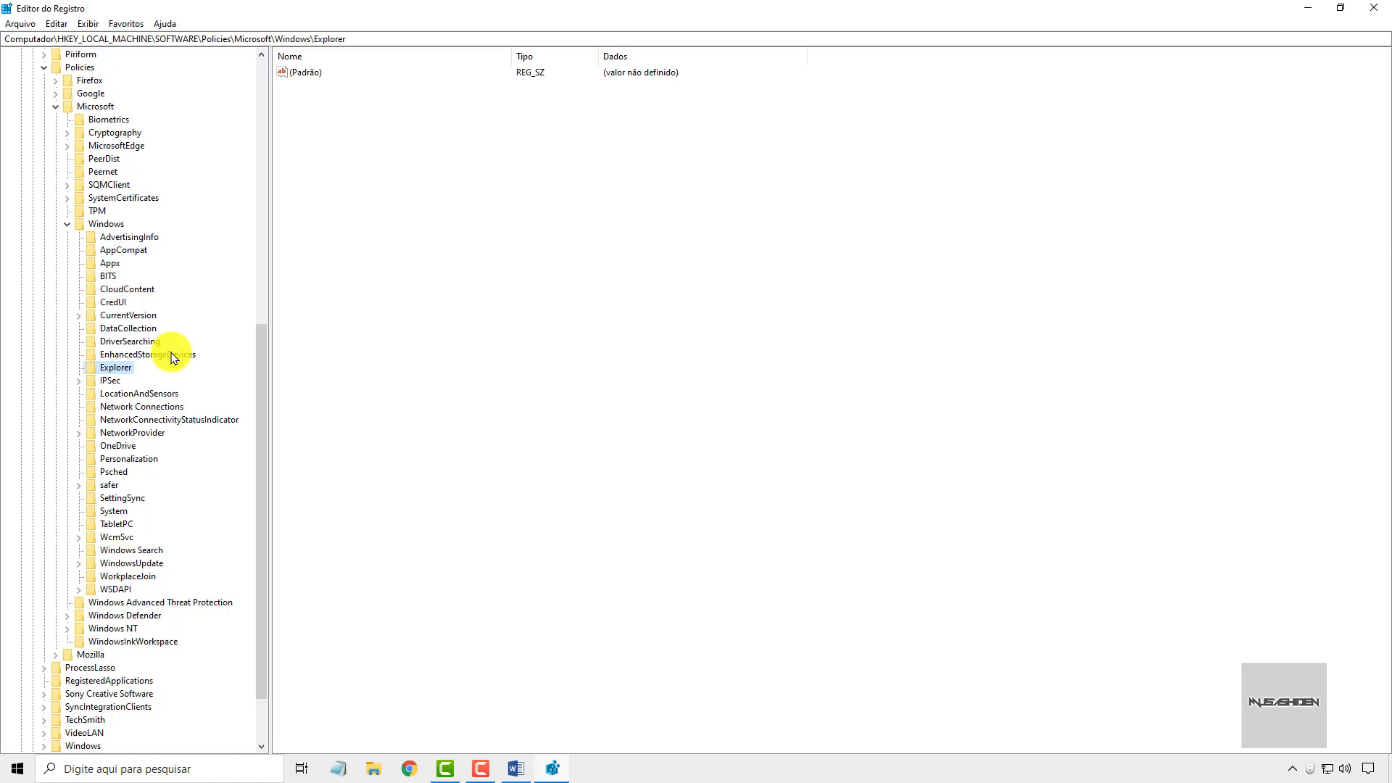
right_click(402, 186)
mouse_move(446, 192)
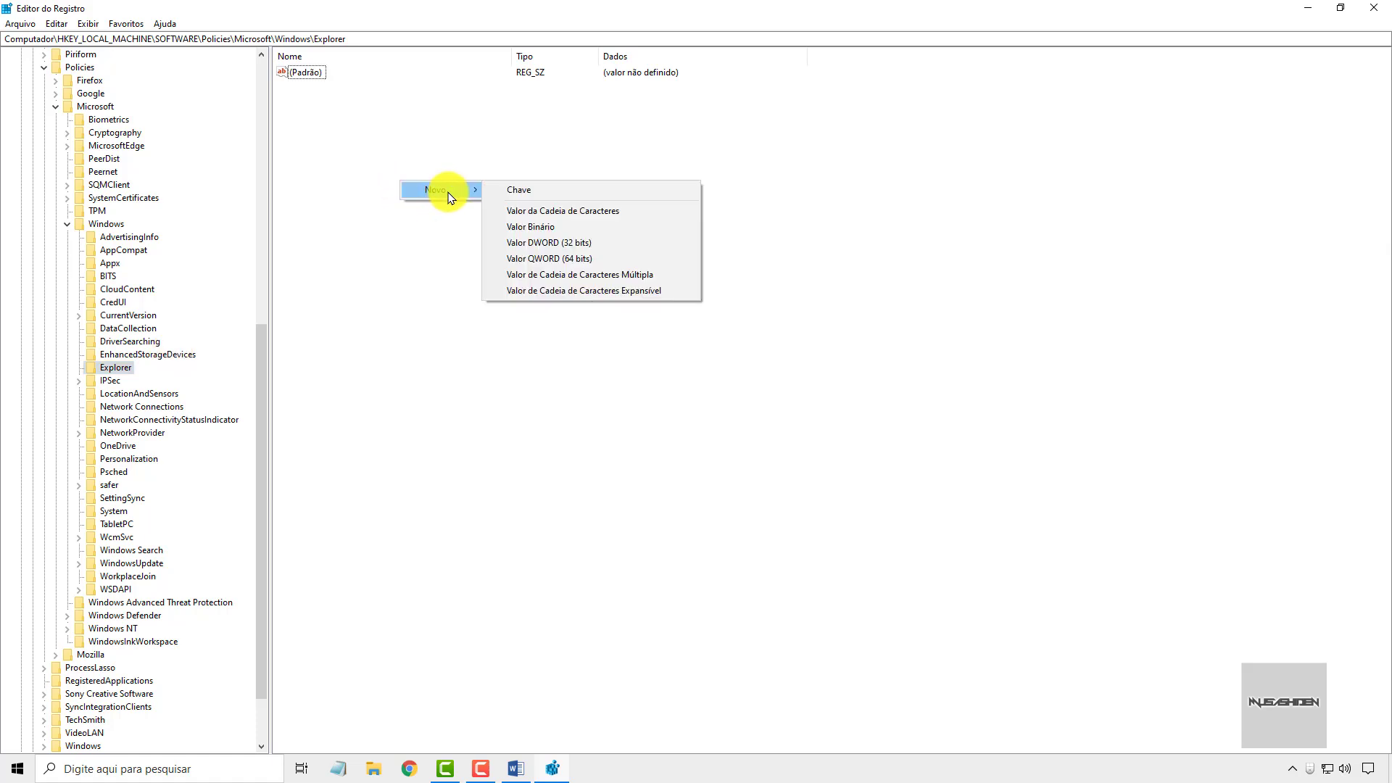
left_click(573, 242)
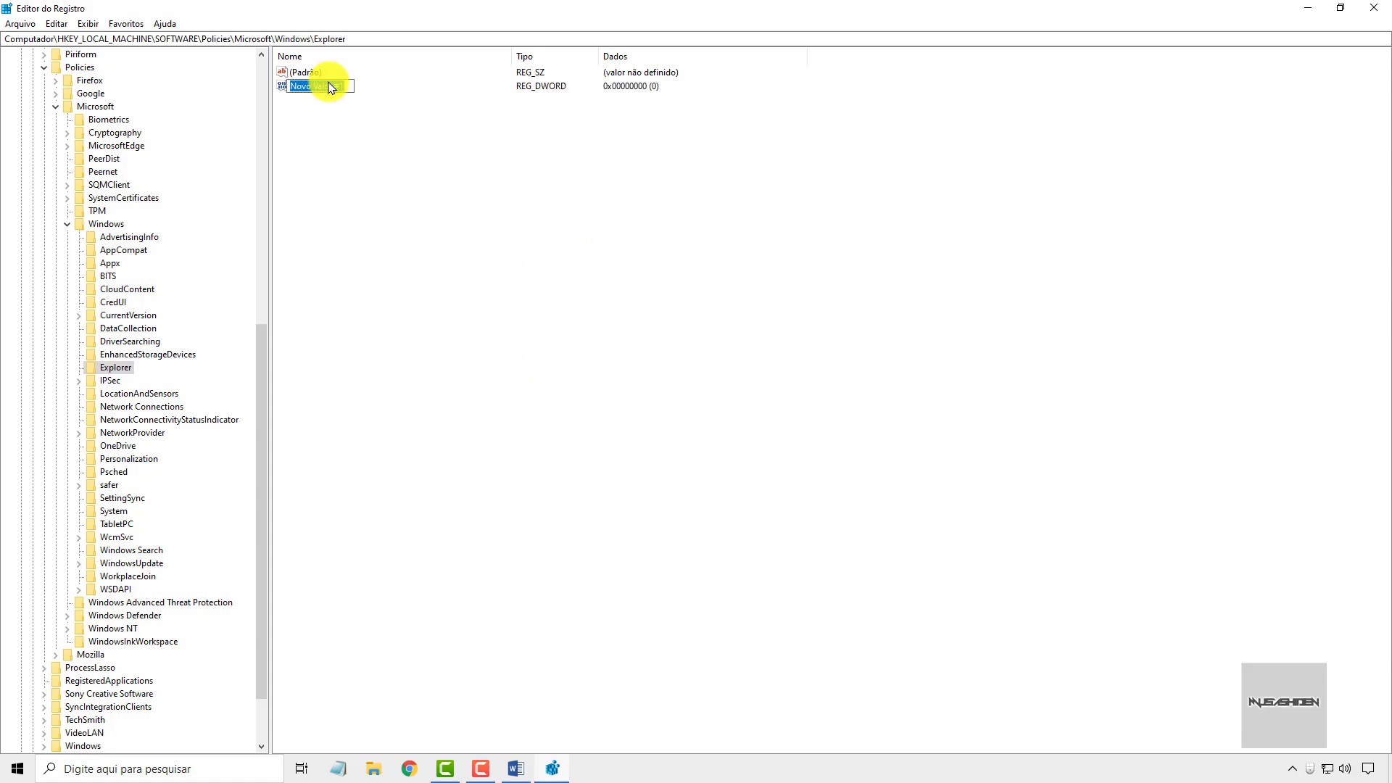
type("EnableSmartScreen")
left_click_drag(364, 87, 284, 84)
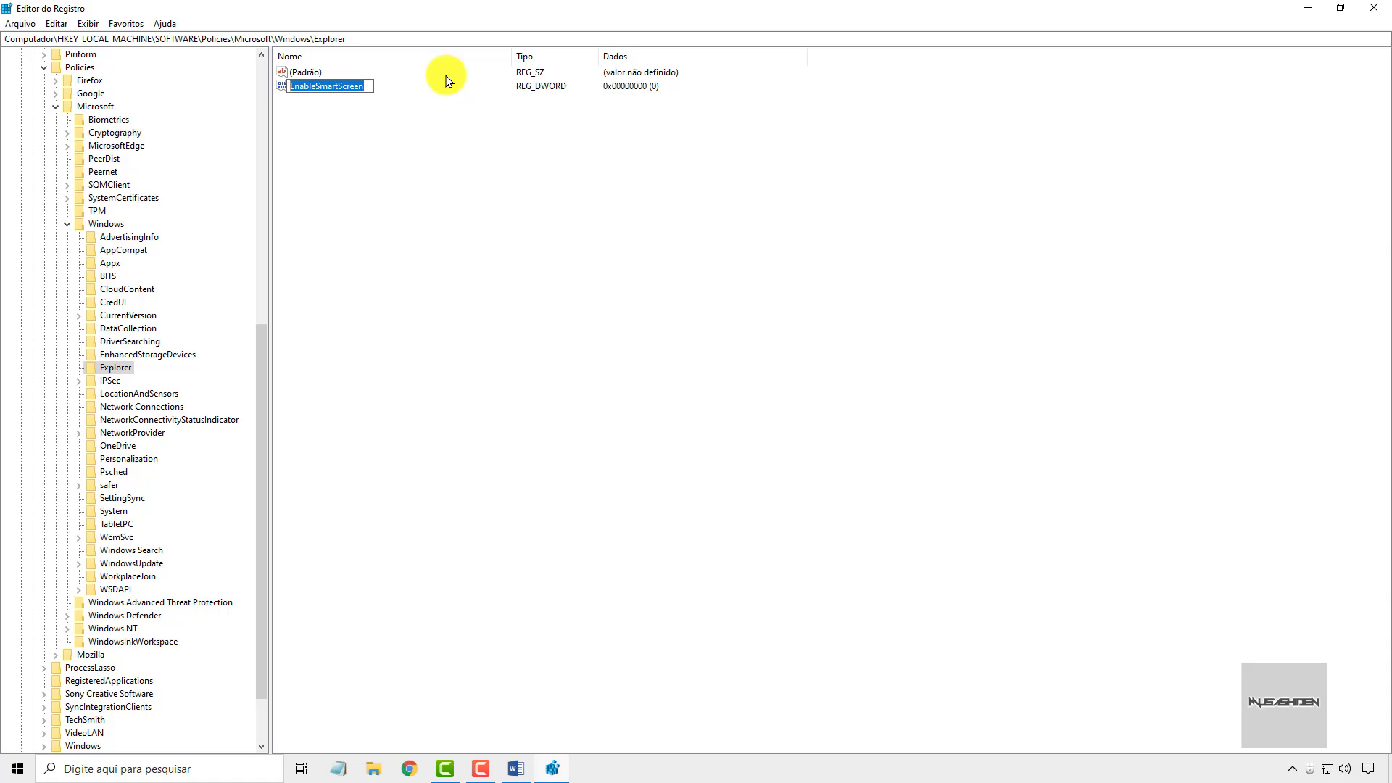
key("Return")
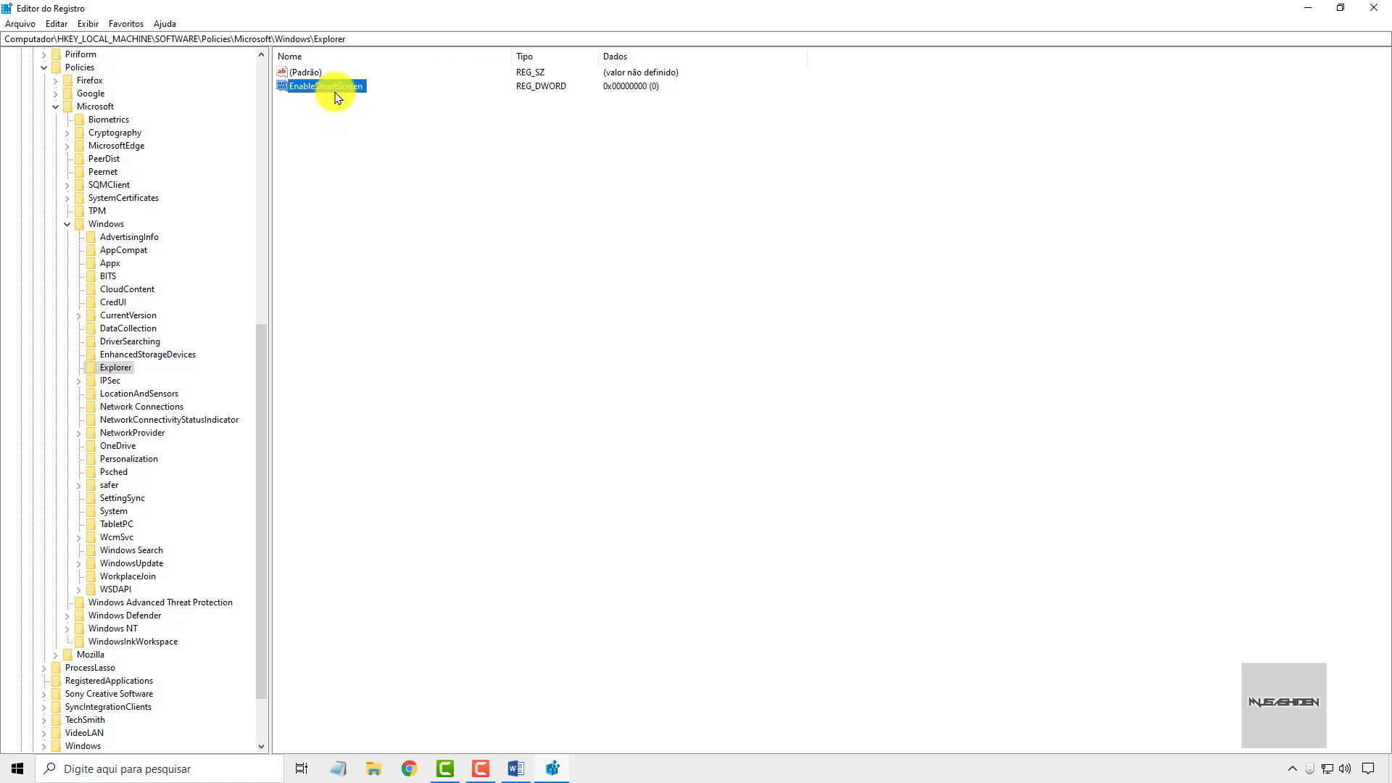
- Set the value data of EnableSmartScreen to 0 with hexadecimal base, and exit the Registry Editor
double_click(336, 87)
left_click(55, 143)
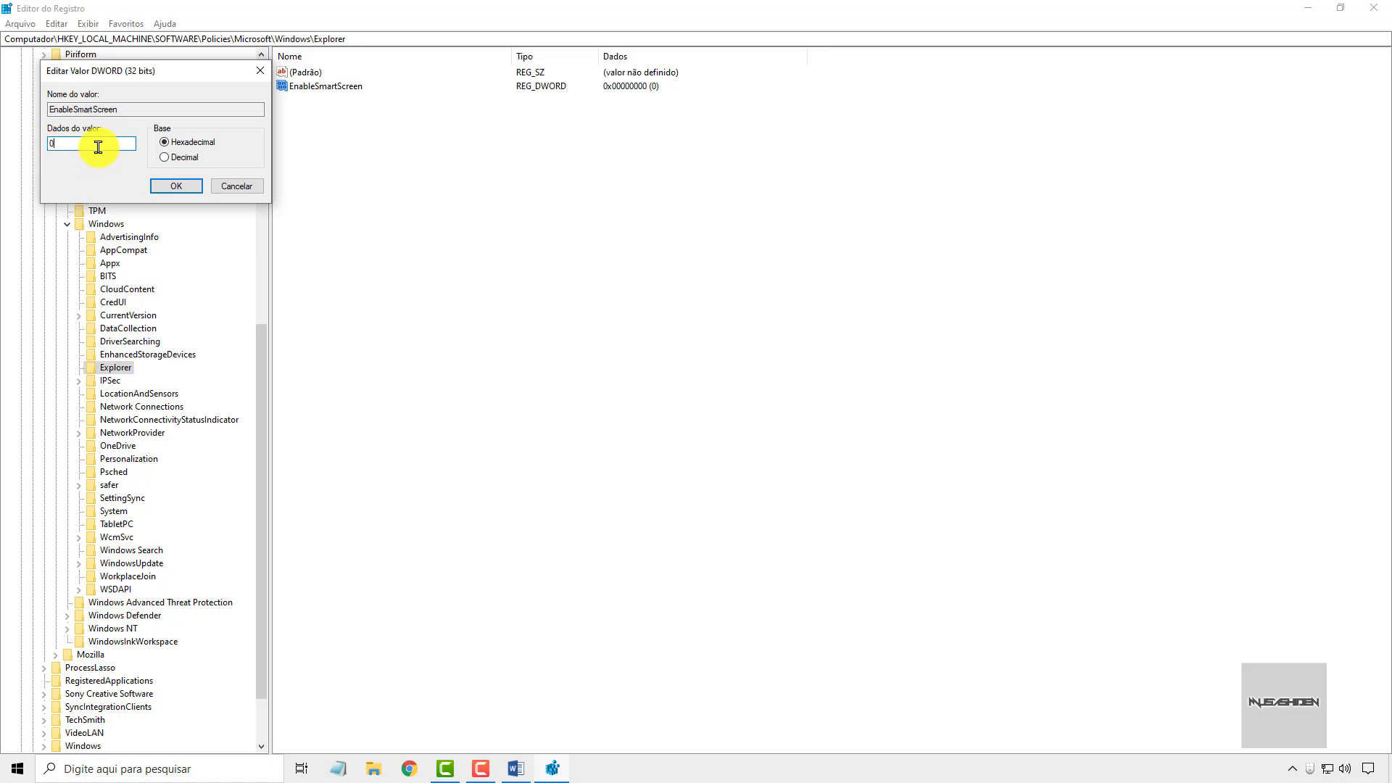
left_click(176, 186)
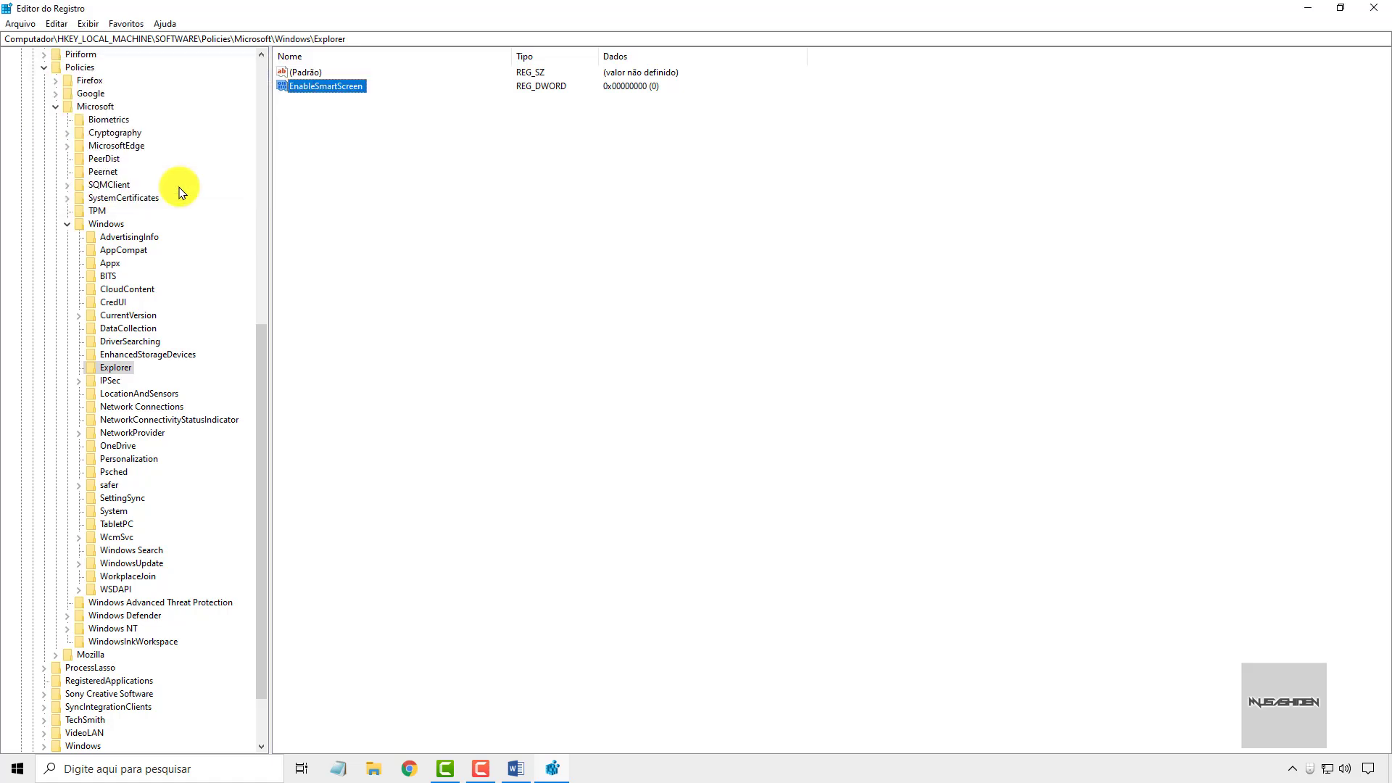
left_click(25, 23)
left_click(58, 171)
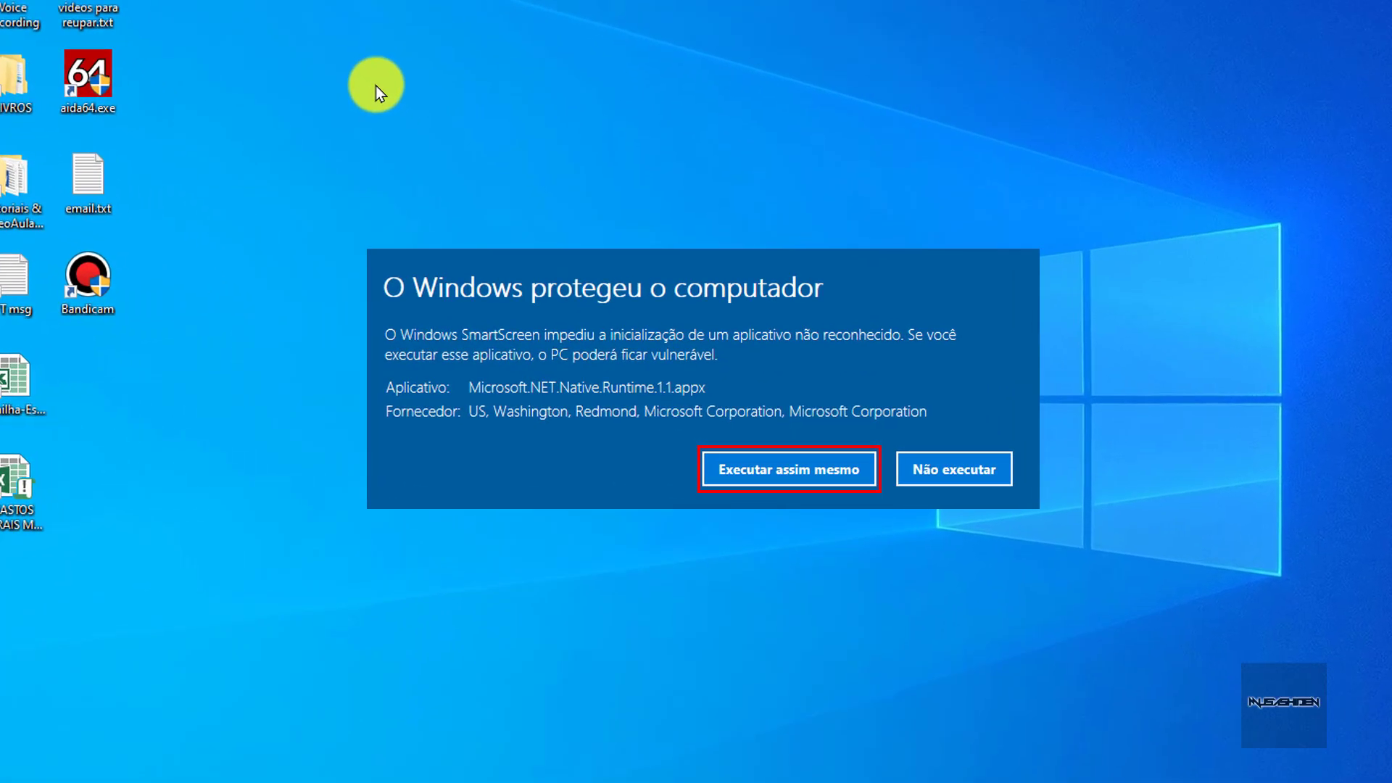
key("super")
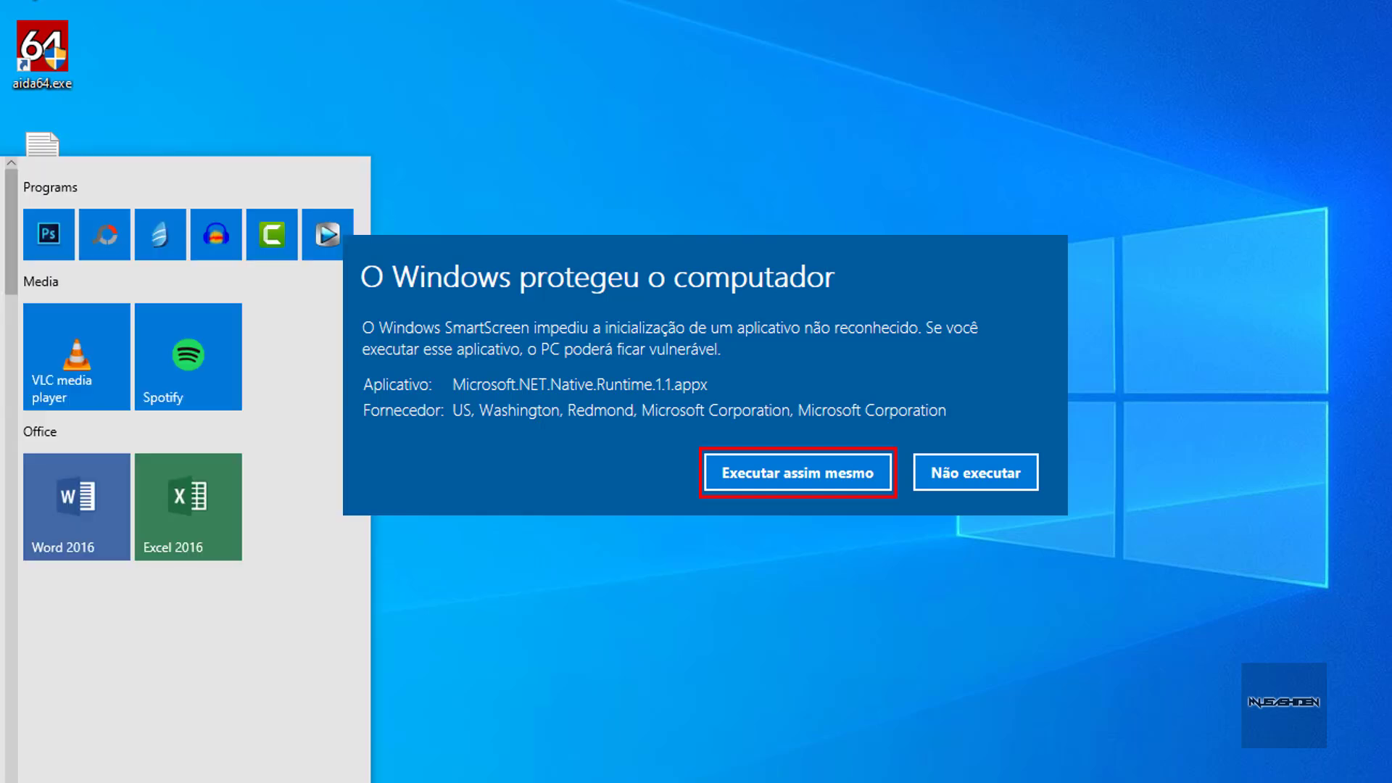
left_click(586, 181)
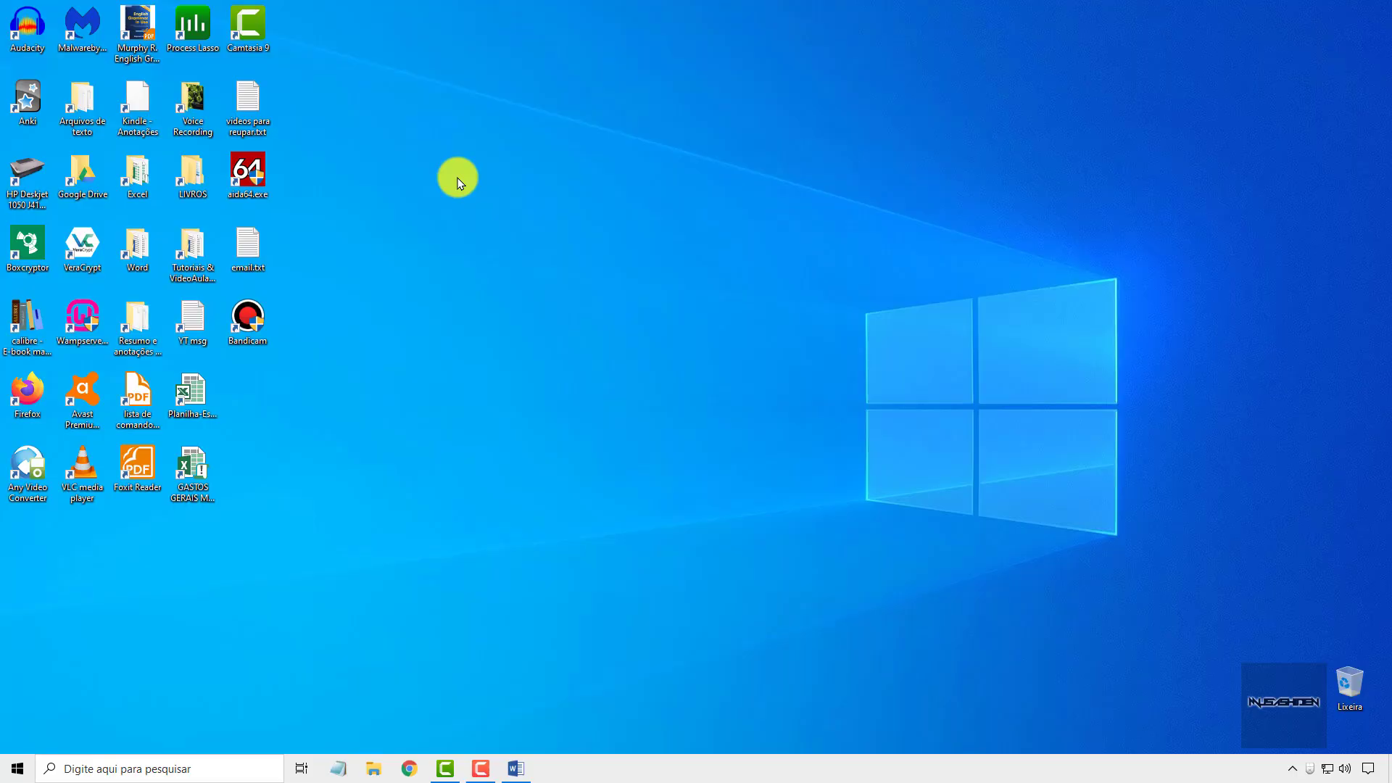
key("super")
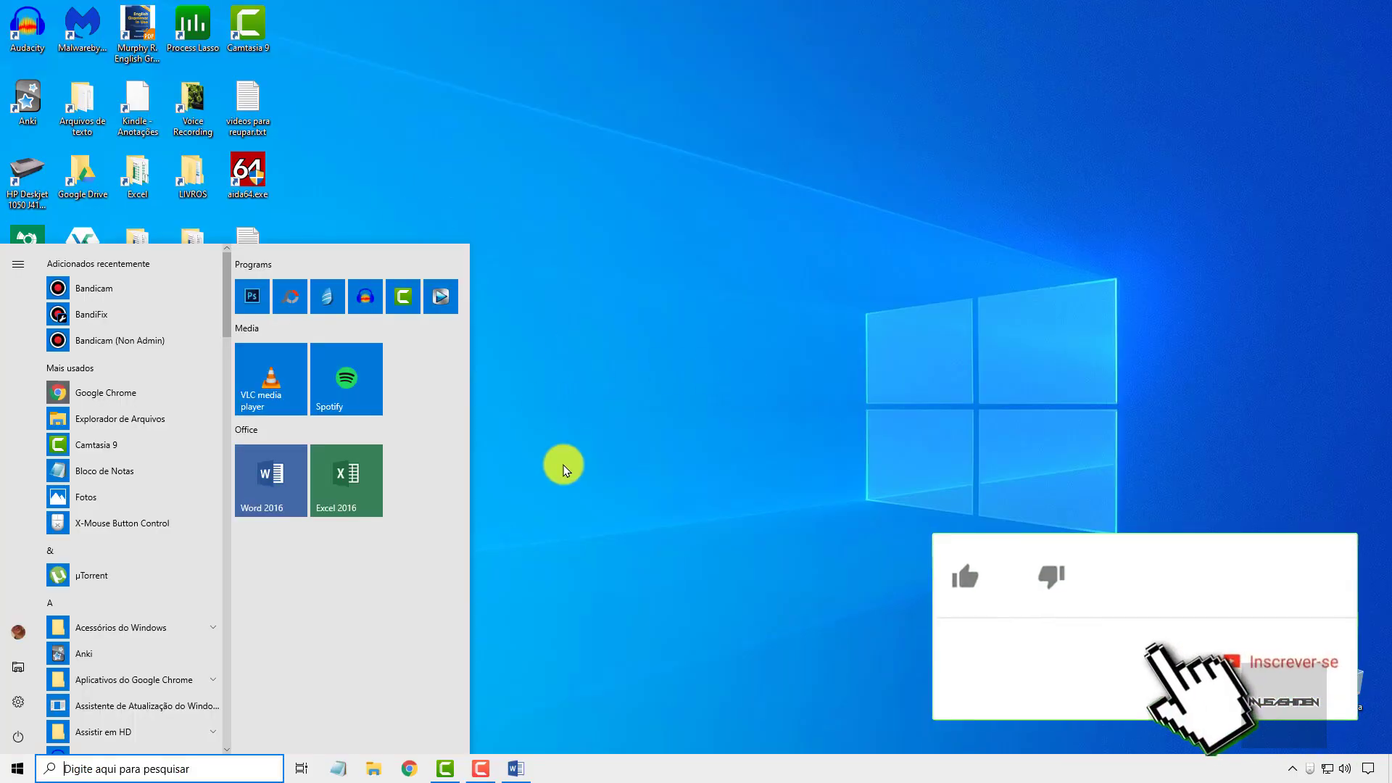
key("super")
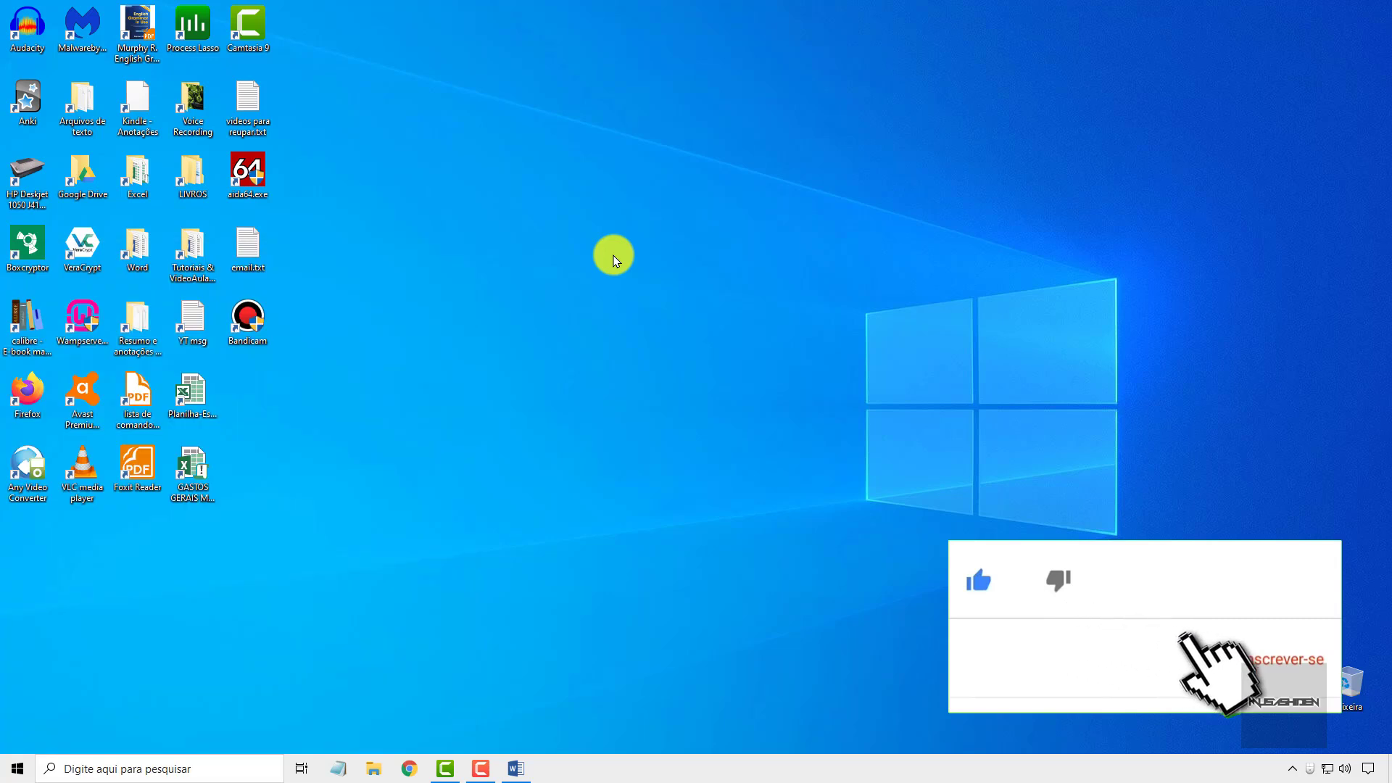